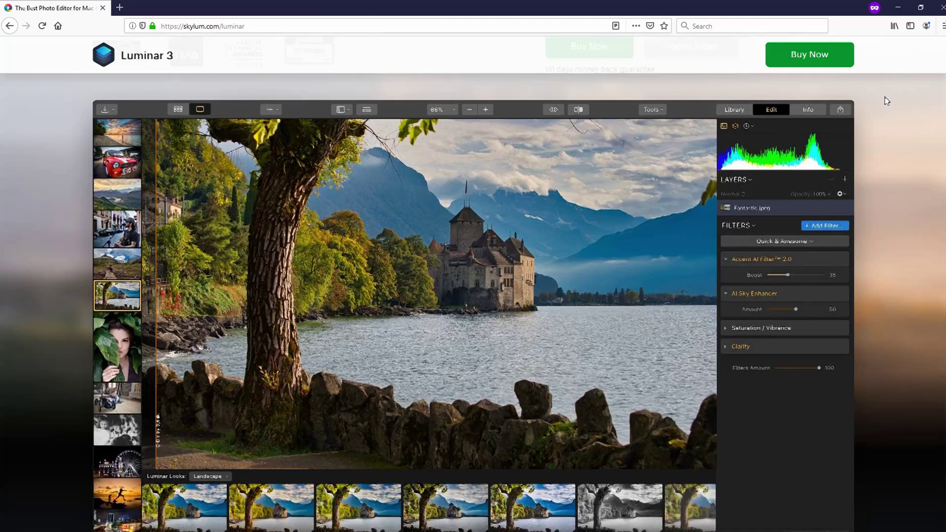
Scroll the Luminar 3 page past Accent AI and AI Sky Enhancer to Looks and object removal.
{"action": "scroll", "coordinate": [887, 101], "scroll_direction": "down", "scroll_amount": 8}
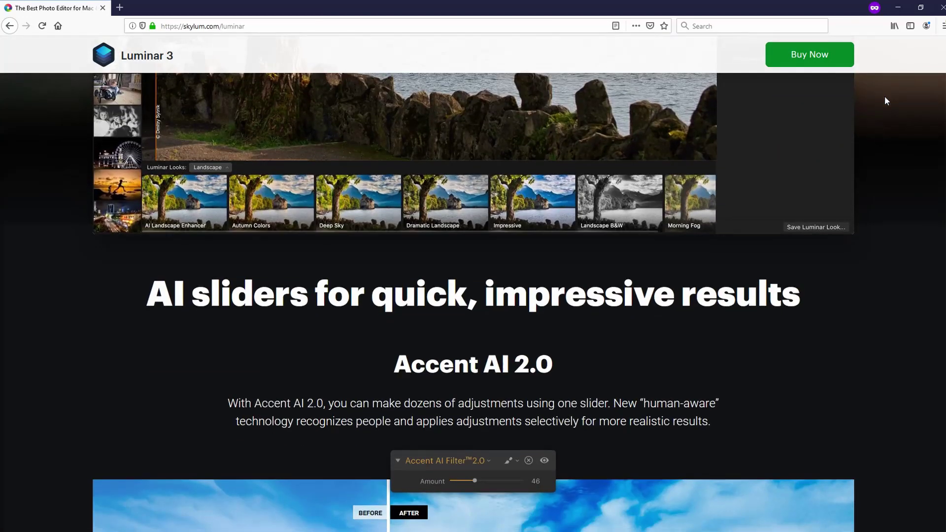
{"action": "scroll", "coordinate": [885, 101], "scroll_direction": "down", "scroll_amount": 10}
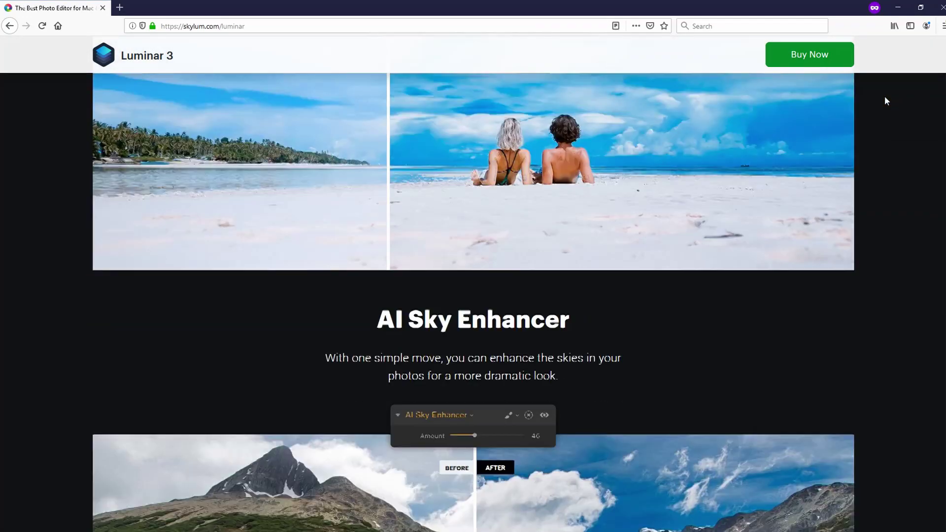
{"action": "scroll", "coordinate": [886, 101], "scroll_direction": "down", "scroll_amount": 8}
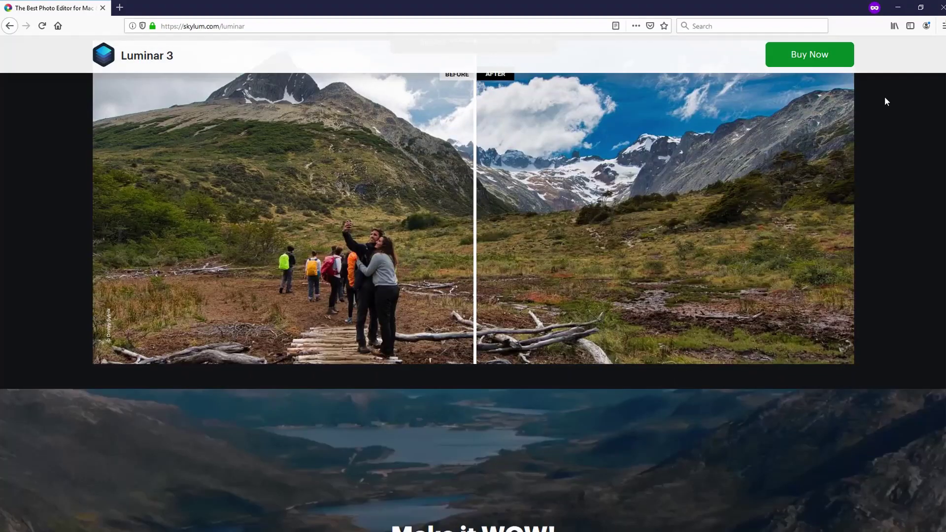
{"action": "scroll", "coordinate": [885, 101], "scroll_direction": "down", "scroll_amount": 4}
{"action": "scroll", "coordinate": [885, 101], "scroll_direction": "down", "scroll_amount": 7}
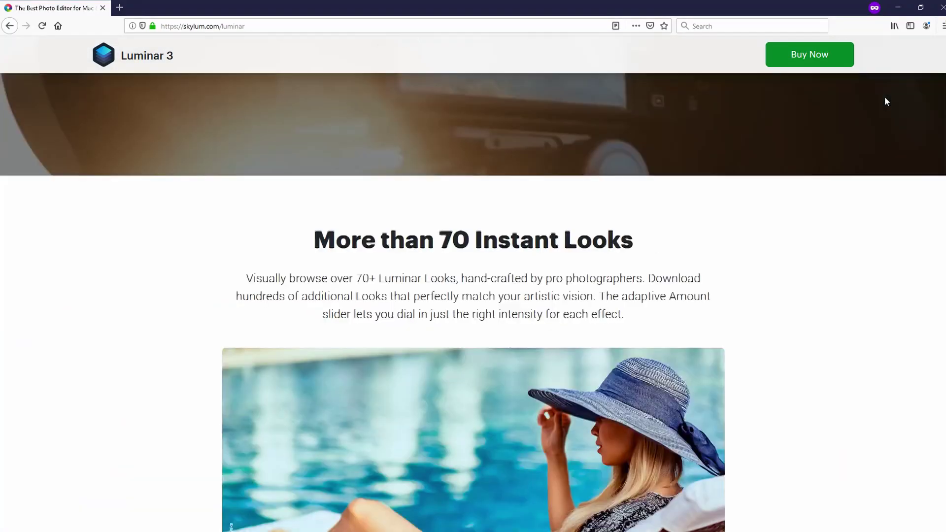
{"action": "scroll", "coordinate": [886, 102], "scroll_direction": "down", "scroll_amount": 6}
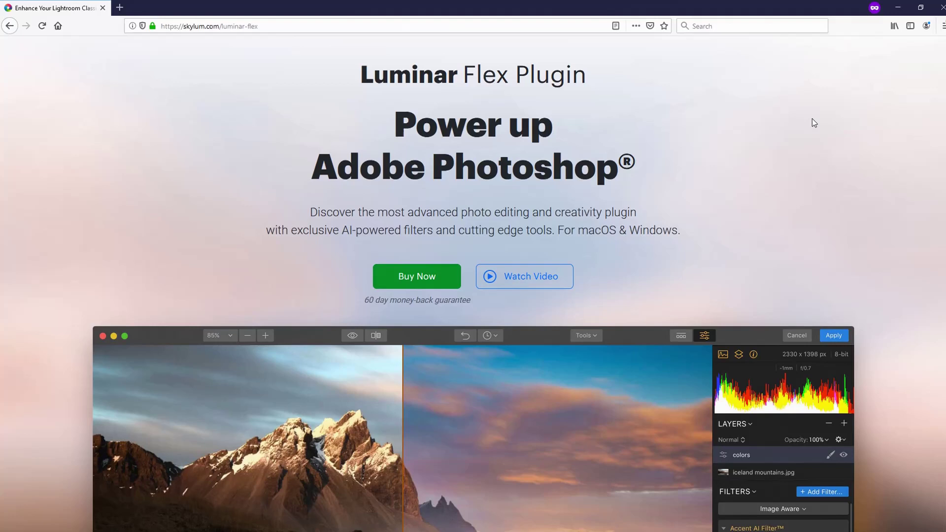
Scroll the Luminar Flex Plugin page down through its feature sections.
{"action": "scroll", "coordinate": [814, 123], "scroll_direction": "down", "scroll_amount": 4}
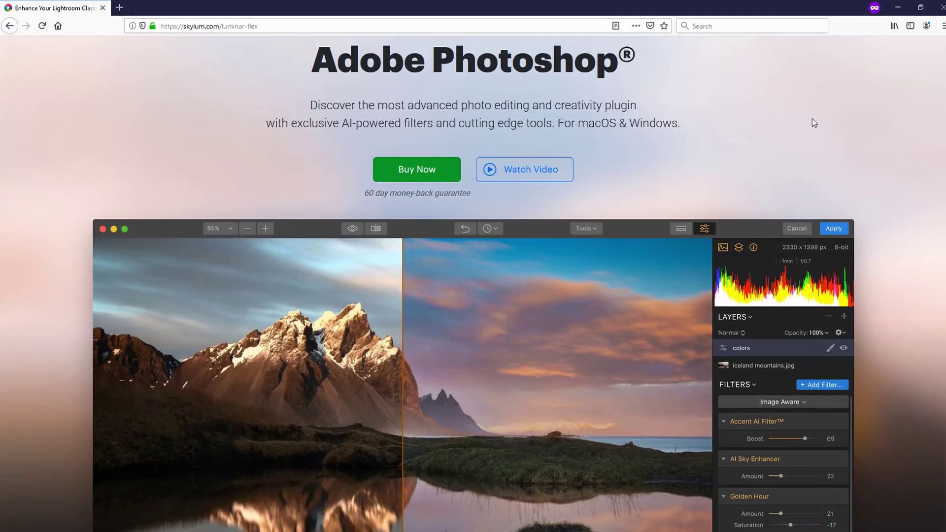
{"action": "scroll", "coordinate": [813, 123], "scroll_direction": "down", "scroll_amount": 10}
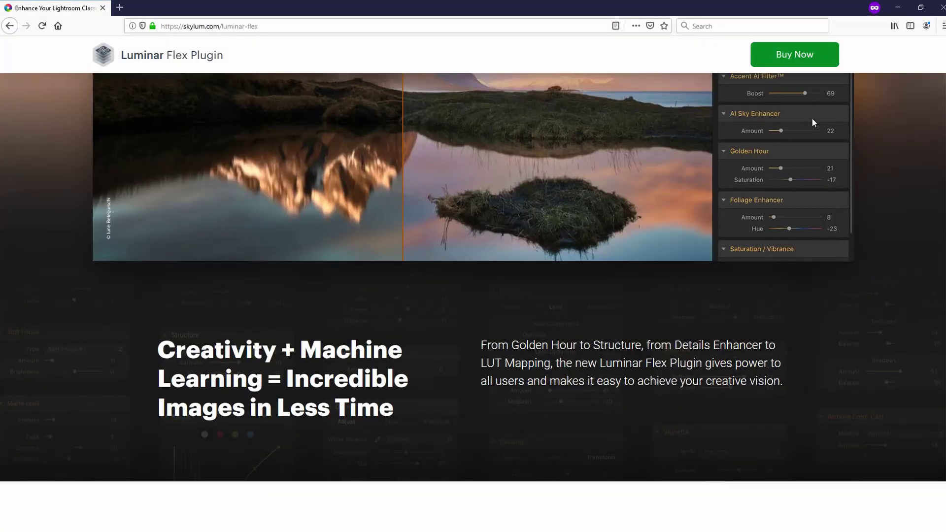
{"action": "scroll", "coordinate": [812, 118], "scroll_direction": "down", "scroll_amount": 12}
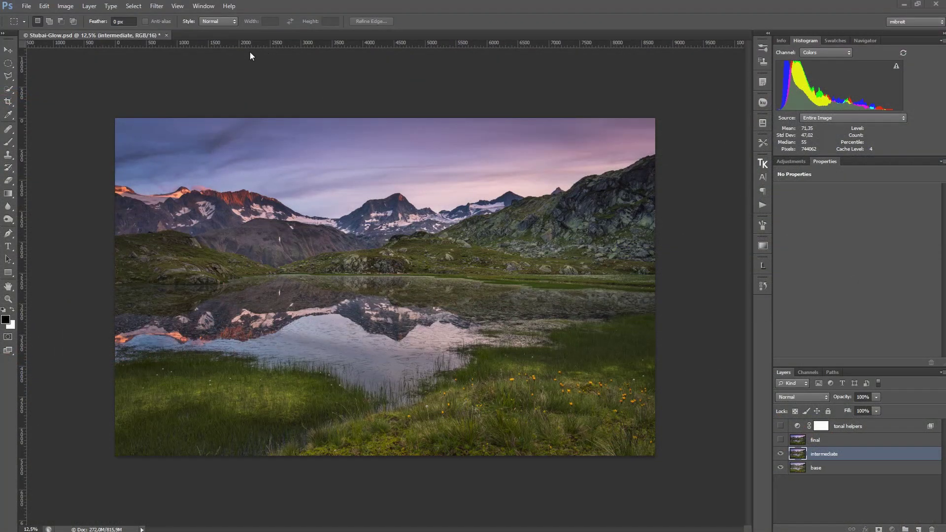
{"action": "left_click", "coordinate": [157, 7]}
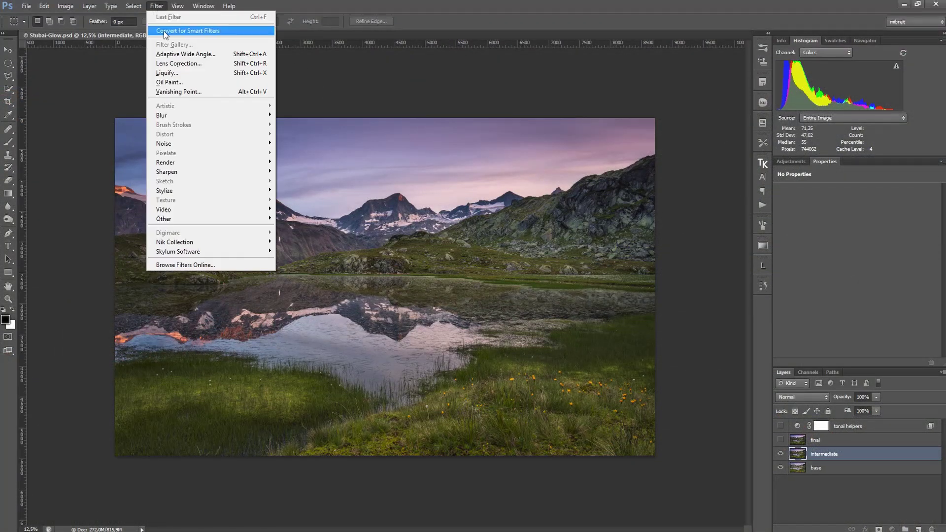
{"action": "mouse_move", "coordinate": [247, 251]}
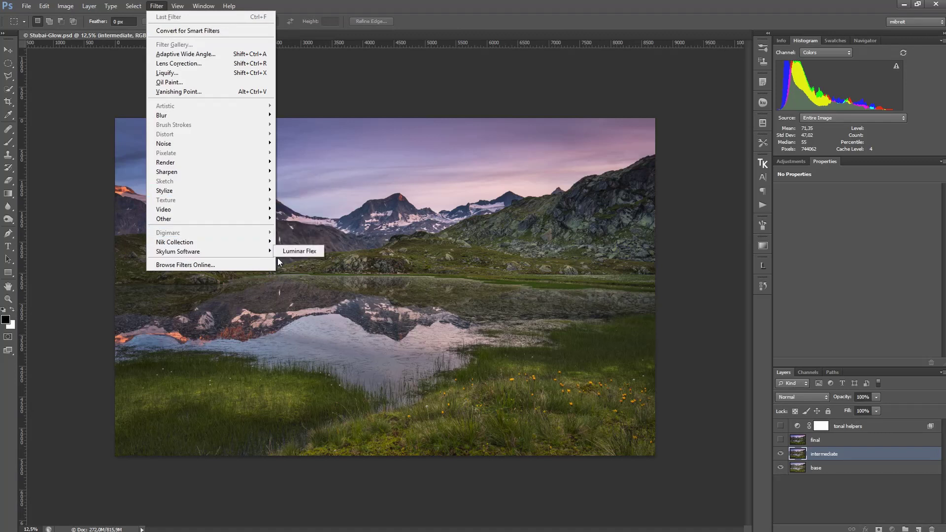
{"action": "left_click", "coordinate": [729, 294]}
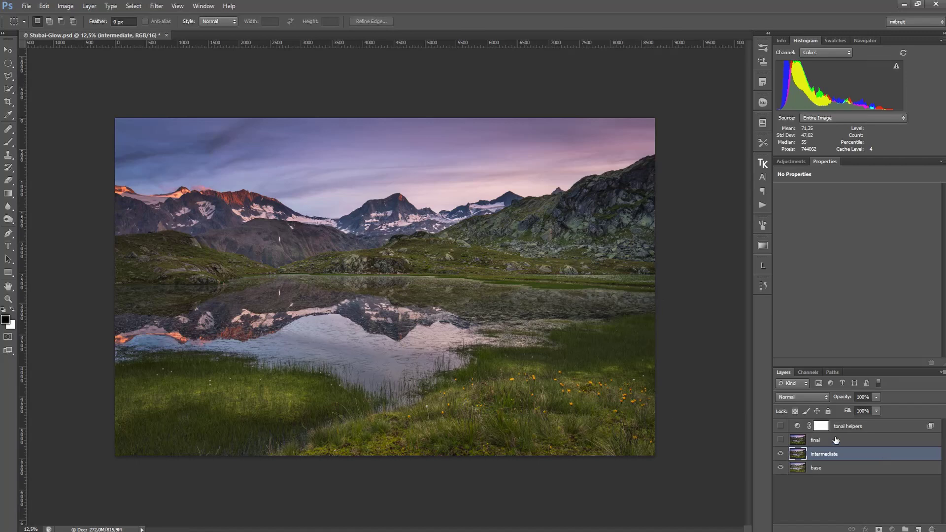
{"action": "right_click", "coordinate": [874, 454]}
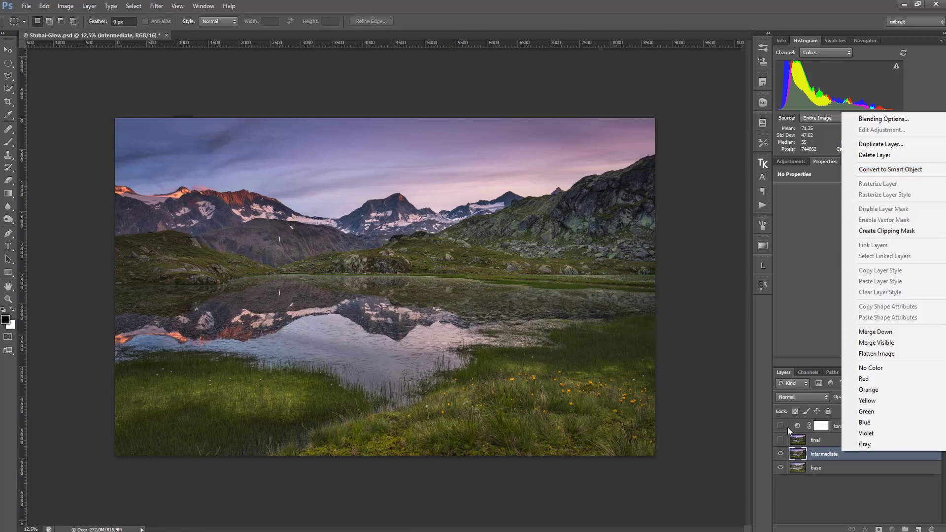
{"action": "left_click", "coordinate": [826, 456]}
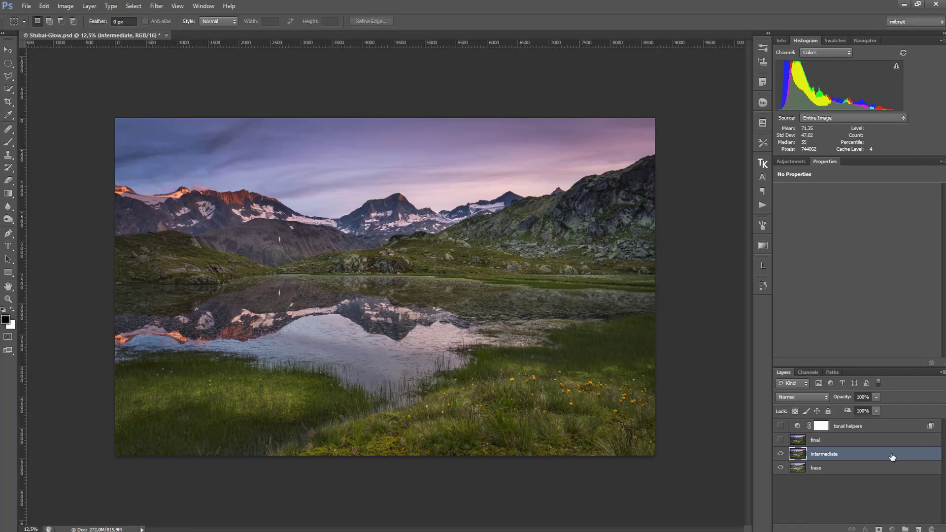
Duplicate the intermediate layer into an 'intermediate copy' layer above it.
{"action": "left_click_drag", "start_coordinate": [902, 457], "coordinate": [918, 529]}
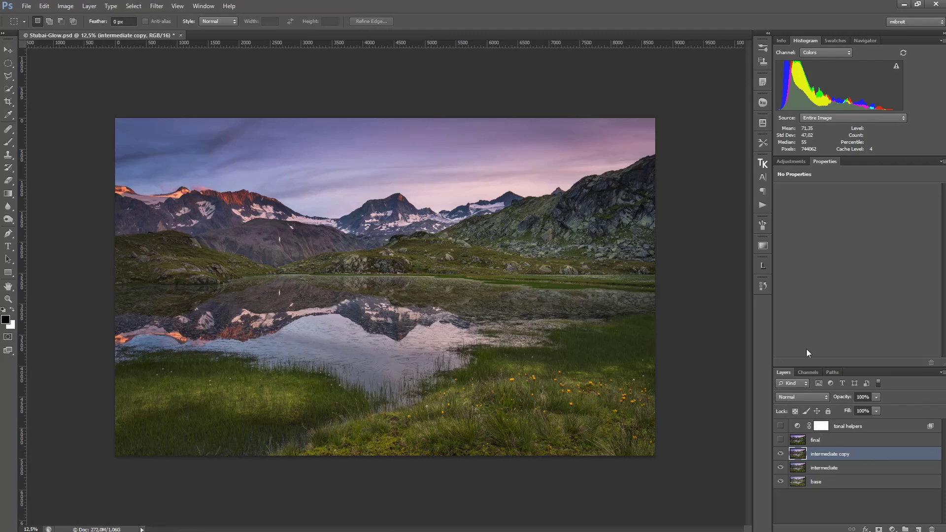
Open the intermediate copy layer in Luminar Flex via Filter > Skylum Software.
{"action": "left_click", "coordinate": [157, 6]}
{"action": "mouse_move", "coordinate": [178, 252]}
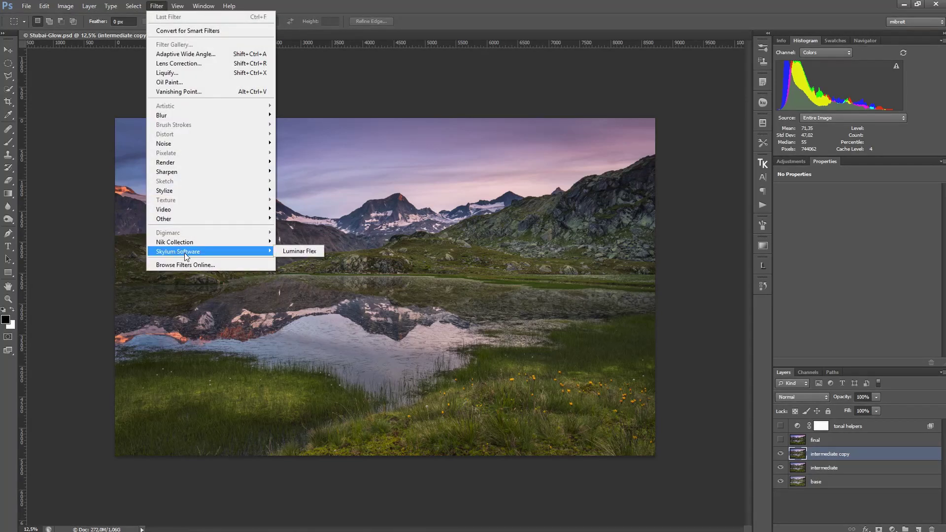
{"action": "left_click", "coordinate": [304, 254]}
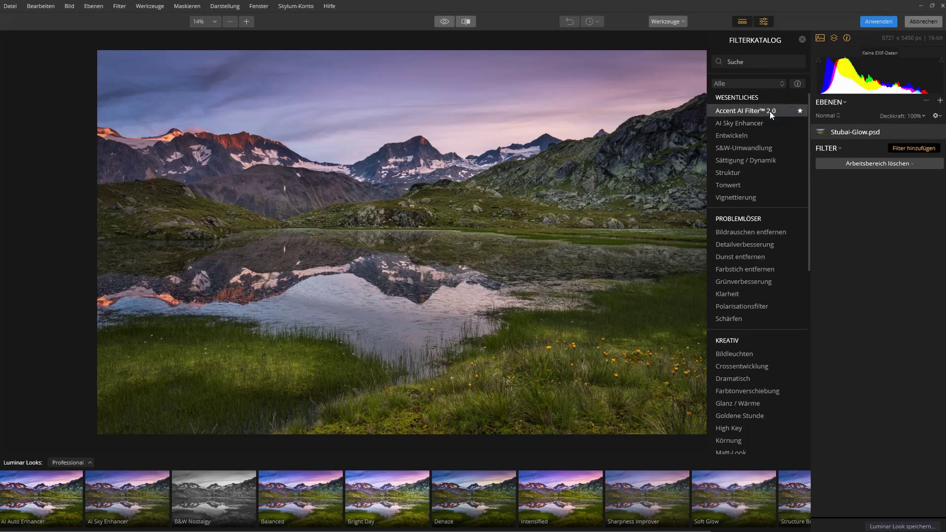
Scroll the Luminar Flex filter catalog to reach Accent AI Filter 2.0 and AI Sky Enhancer.
{"action": "mouse_move", "coordinate": [811, 137]}
{"action": "left_mouse_down"}
{"action": "mouse_move", "coordinate": [806, 291]}
{"action": "mouse_move", "coordinate": [812, 132]}
{"action": "left_mouse_up"}
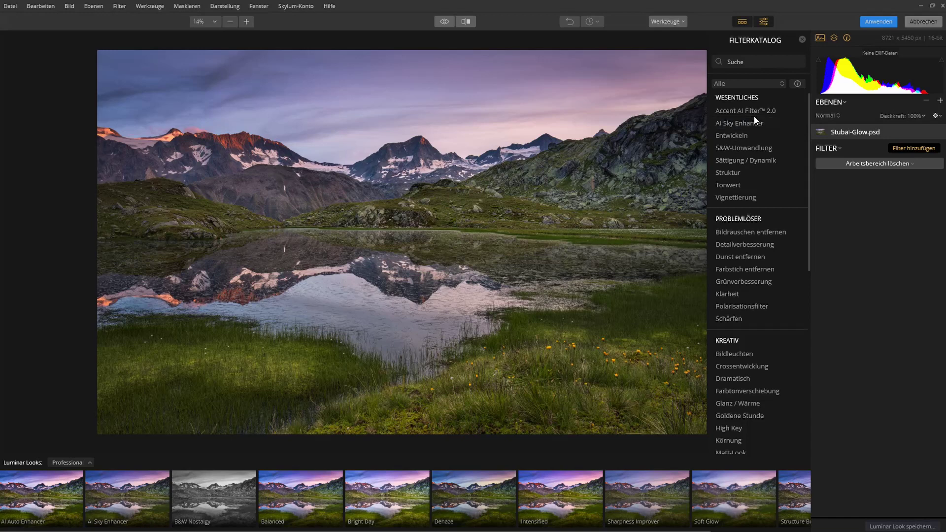
Add Accent AI Filter 2.0 and settle its Verstärken at 26 after trying higher and lower values.
{"action": "left_click", "coordinate": [759, 114]}
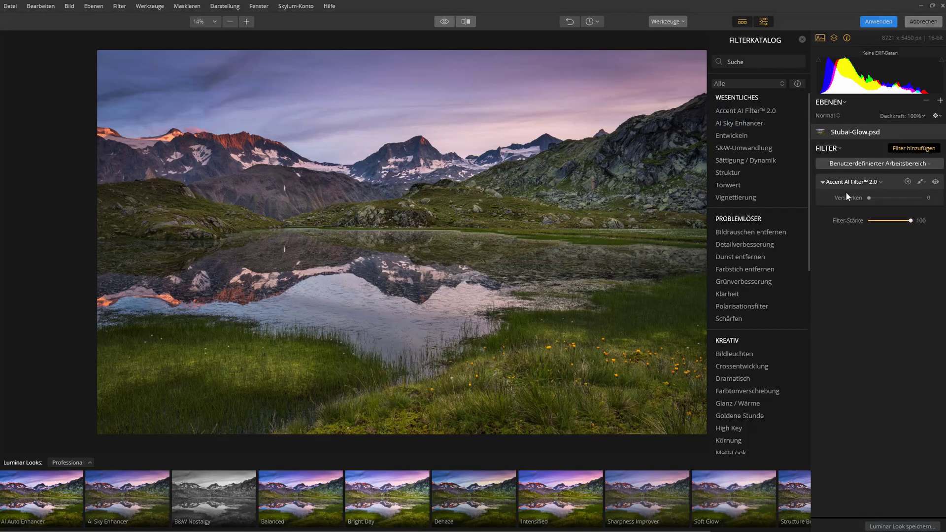
{"action": "left_click_drag", "start_coordinate": [871, 199], "coordinate": [891, 199]}
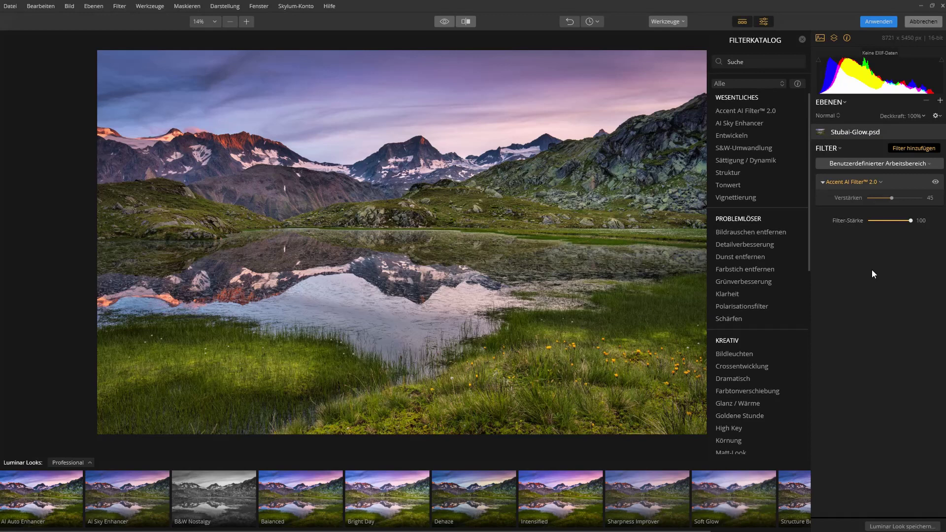
{"action": "mouse_move", "coordinate": [890, 198]}
{"action": "left_mouse_down"}
{"action": "mouse_move", "coordinate": [874, 199]}
{"action": "mouse_move", "coordinate": [885, 198]}
{"action": "left_mouse_up"}
{"action": "left_click", "coordinate": [921, 182]}
{"action": "left_click_drag", "start_coordinate": [889, 198], "coordinate": [882, 198]}
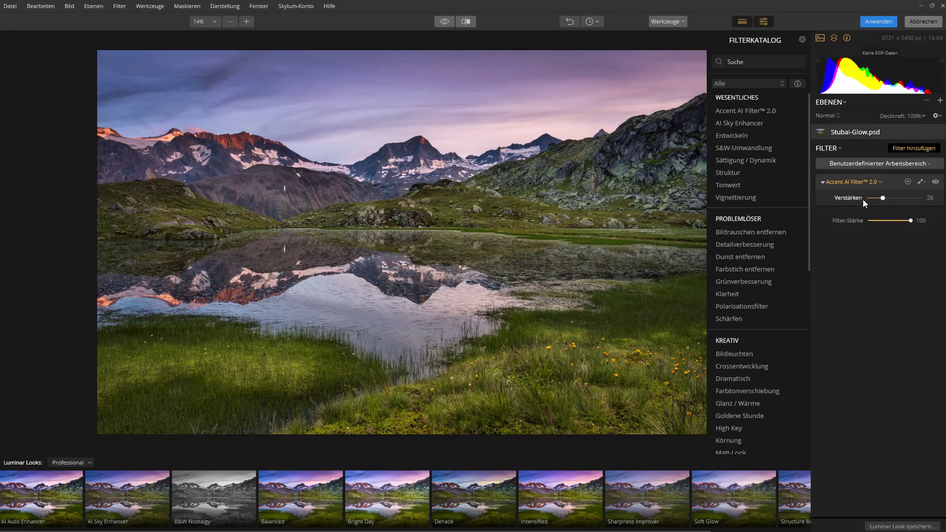
{"action": "mouse_move", "coordinate": [882, 198]}
{"action": "left_mouse_down"}
{"action": "mouse_move", "coordinate": [872, 199]}
{"action": "mouse_move", "coordinate": [882, 200]}
{"action": "left_mouse_up"}
Add AI Sky Enhancer to the stack and raise its Stärke to about 29.
{"action": "left_click", "coordinate": [742, 123]}
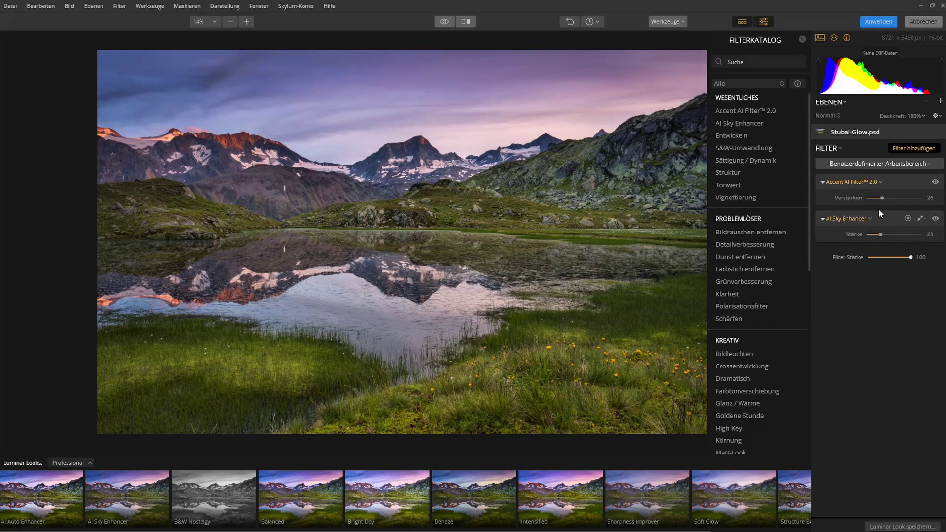
{"action": "mouse_move", "coordinate": [869, 235]}
{"action": "left_mouse_down"}
{"action": "mouse_move", "coordinate": [894, 237]}
{"action": "mouse_move", "coordinate": [884, 236]}
{"action": "left_mouse_up"}
Add Grünverbesserung, compare it on and off, and settle its Stärke at 6.
{"action": "left_click", "coordinate": [764, 283]}
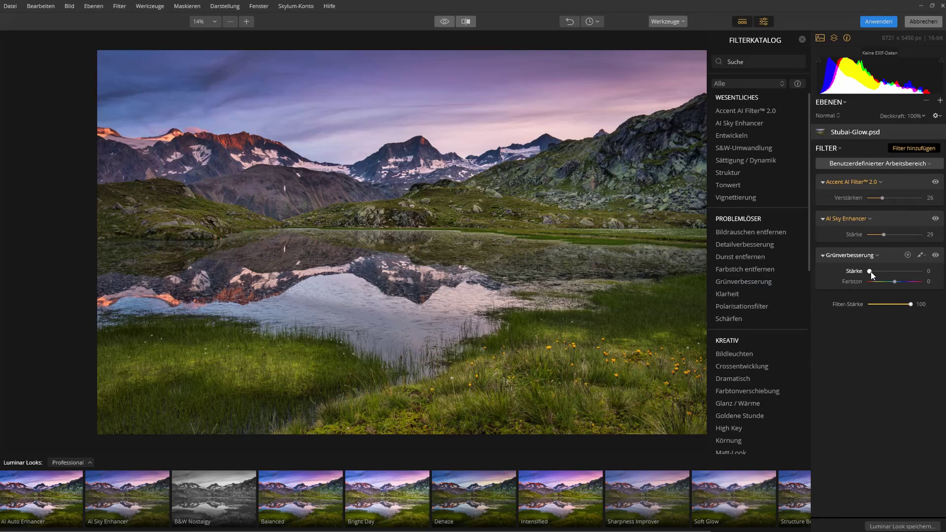
{"action": "left_click_drag", "start_coordinate": [869, 271], "coordinate": [886, 273]}
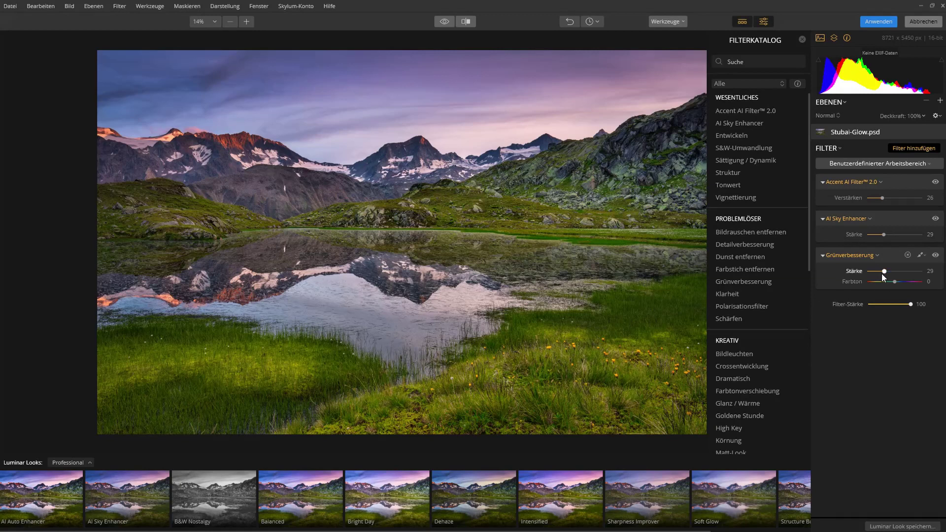
{"action": "left_click_drag", "start_coordinate": [885, 274], "coordinate": [874, 275]}
{"action": "left_click", "coordinate": [935, 257]}
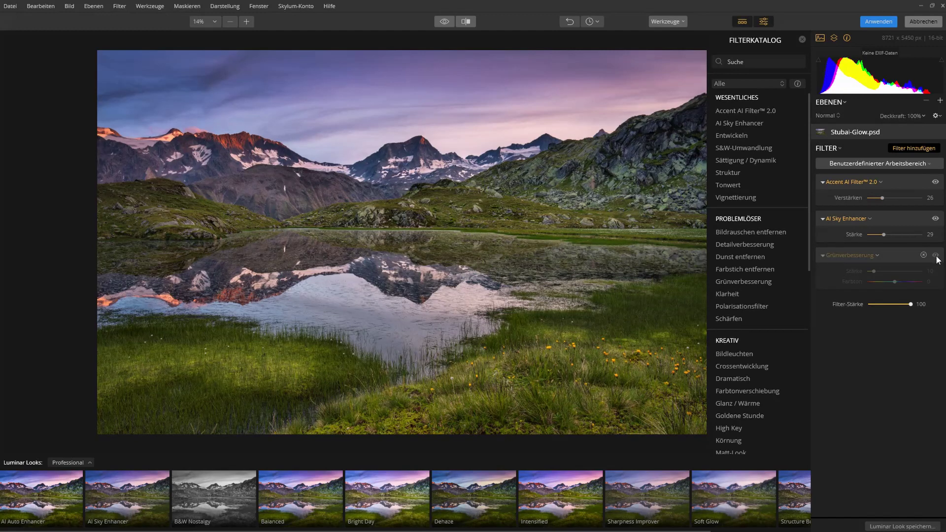
{"action": "left_click", "coordinate": [935, 256]}
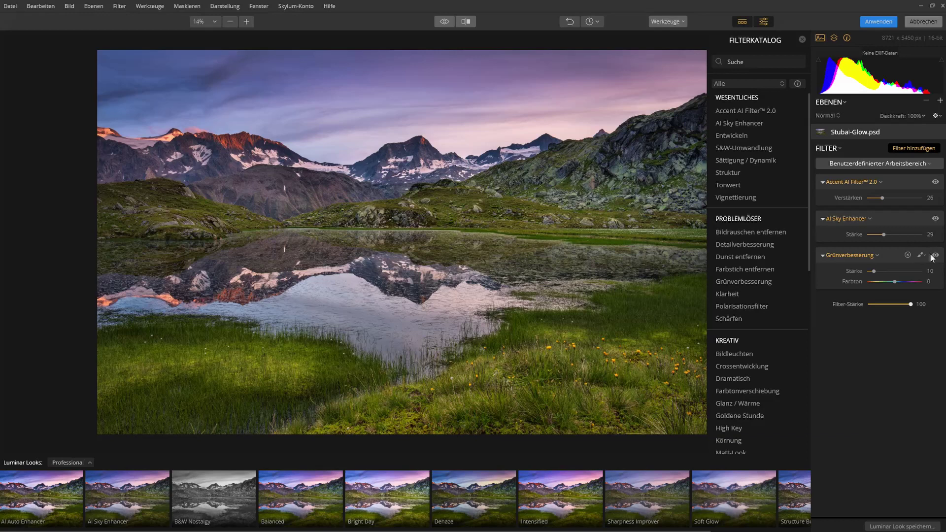
{"action": "left_click_drag", "start_coordinate": [874, 272], "coordinate": [872, 274]}
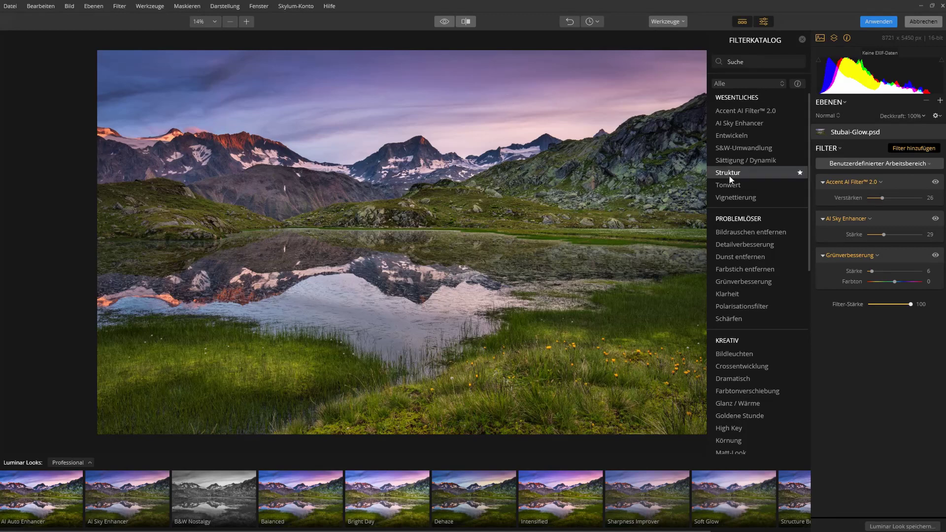
Add a single Farbstich entfernen filter and switch its Verfahren to Manuell.
{"action": "double_click", "coordinate": [766, 269]}
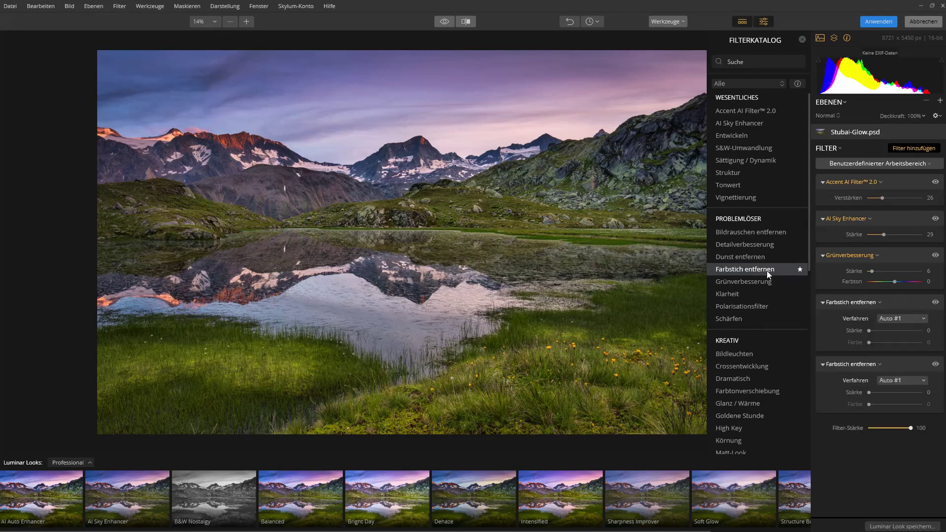
{"action": "key", "text": "ctrl+z"}
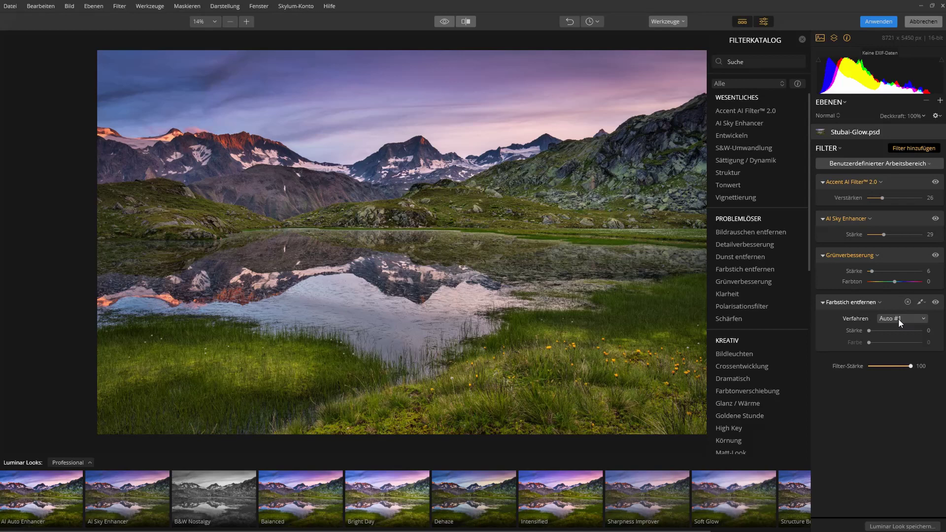
{"action": "left_click_drag", "start_coordinate": [869, 331], "coordinate": [887, 331]}
{"action": "left_click", "coordinate": [905, 320]}
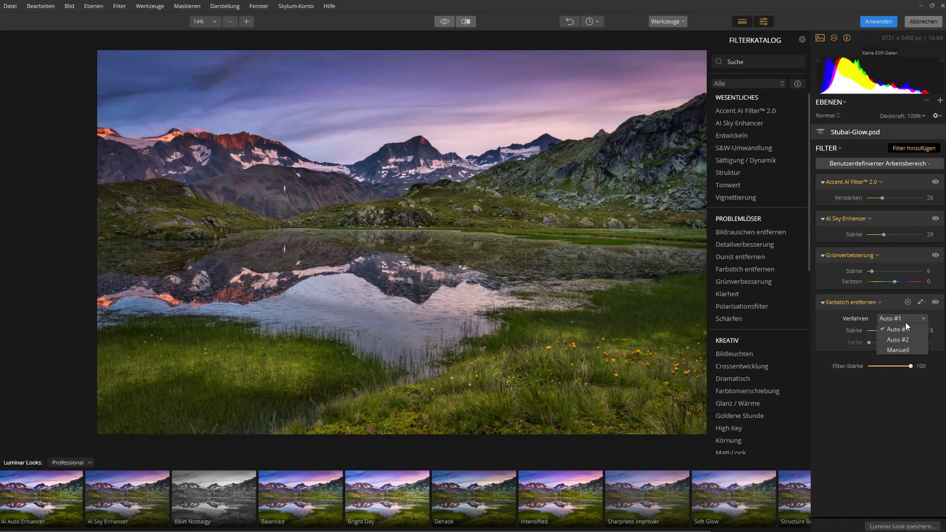
{"action": "left_click", "coordinate": [894, 345]}
Set the Farbstich entfernen Farbe to 105 and Stärke to 24.
{"action": "mouse_move", "coordinate": [869, 342]}
{"action": "left_mouse_down"}
{"action": "mouse_move", "coordinate": [903, 344]}
{"action": "mouse_move", "coordinate": [879, 331]}
{"action": "mouse_move", "coordinate": [908, 333]}
{"action": "mouse_move", "coordinate": [869, 344]}
{"action": "mouse_move", "coordinate": [910, 345]}
{"action": "mouse_move", "coordinate": [866, 344]}
{"action": "mouse_move", "coordinate": [884, 343]}
{"action": "left_mouse_up"}
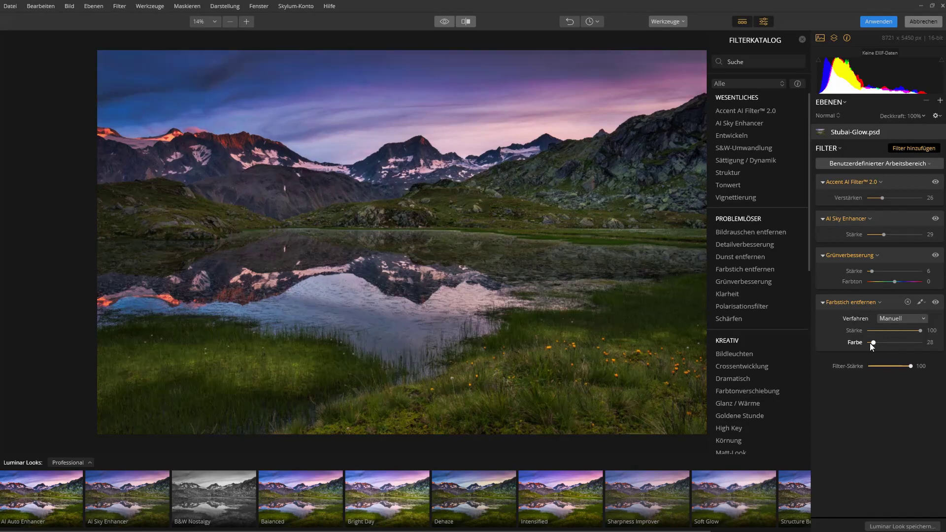
{"action": "left_click_drag", "start_coordinate": [870, 342], "coordinate": [900, 333]}
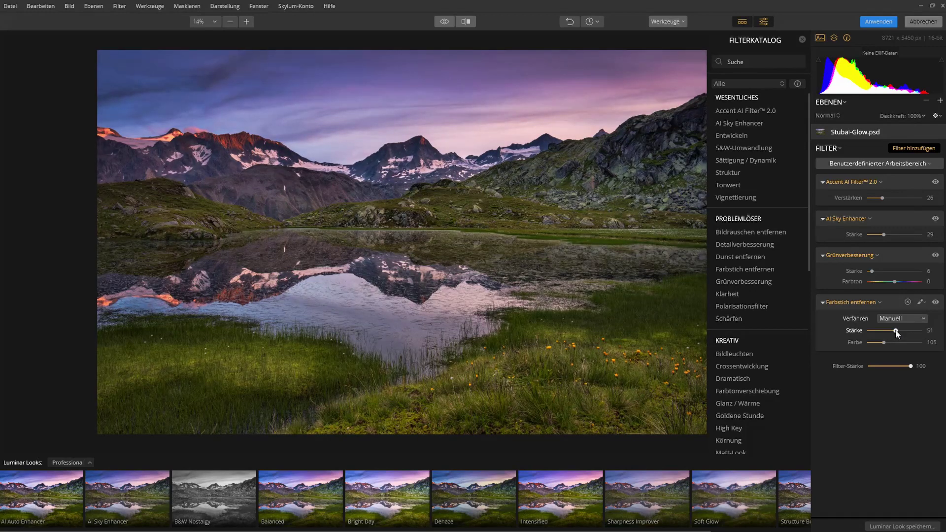
{"action": "left_click_drag", "start_coordinate": [895, 331], "coordinate": [918, 335]}
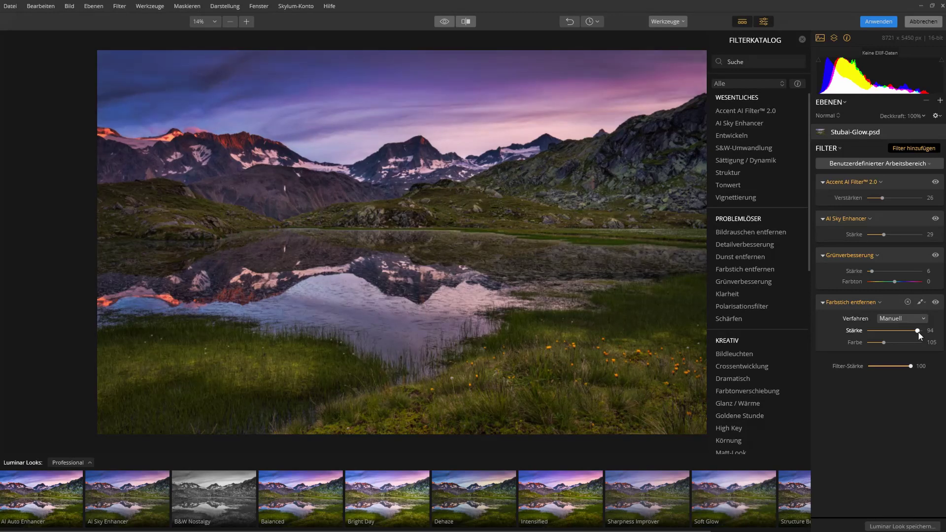
{"action": "left_click_drag", "start_coordinate": [920, 334], "coordinate": [884, 333]}
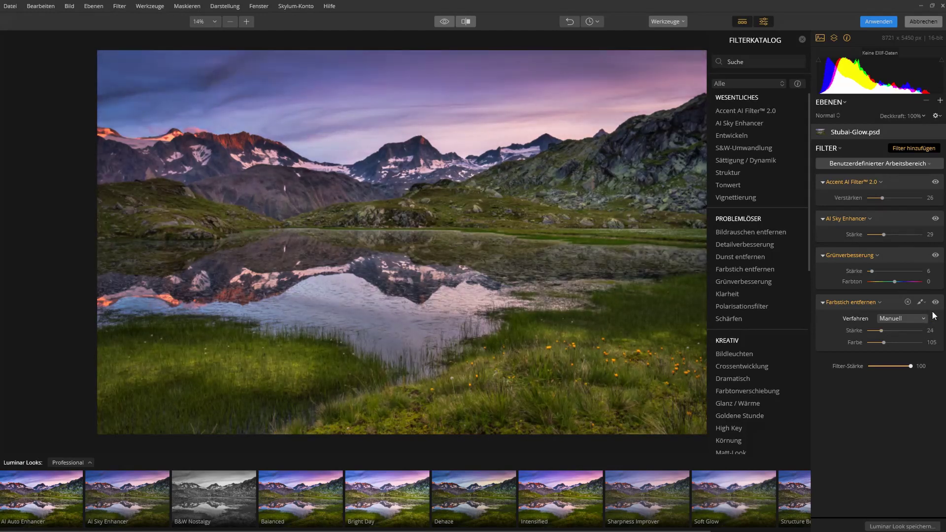
Limit the Farbstich entfernen correction with a Verlaufsmaske dragged across sky and mountains.
{"action": "left_click", "coordinate": [935, 303]}
{"action": "left_click", "coordinate": [935, 302]}
{"action": "left_click", "coordinate": [925, 303]}
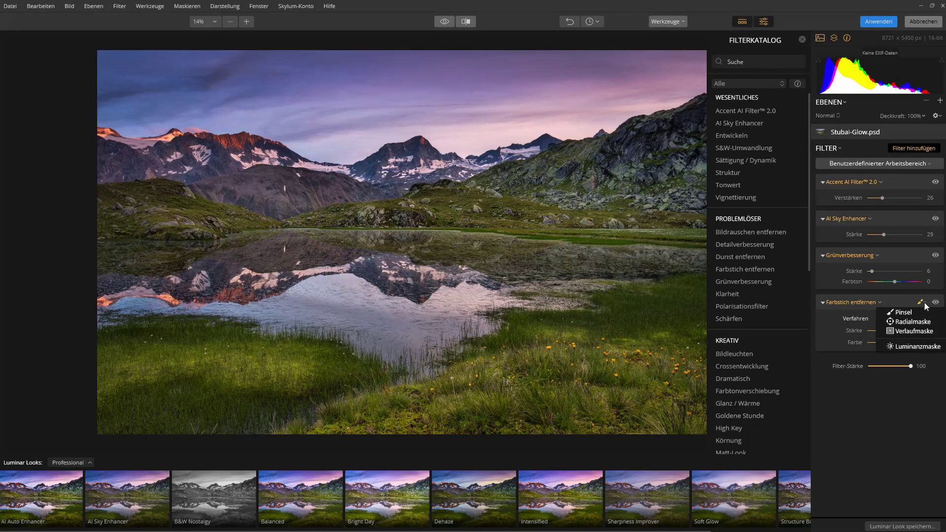
{"action": "left_click", "coordinate": [912, 330]}
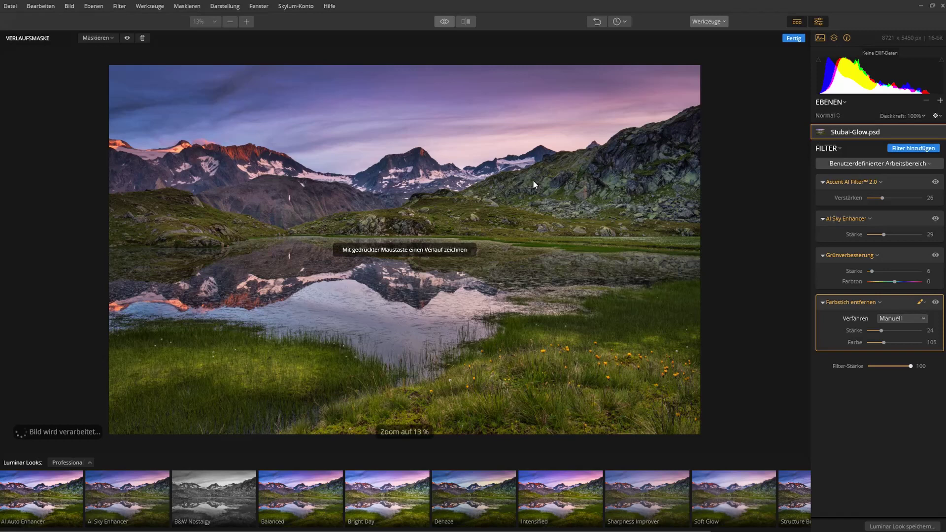
{"action": "left_click_drag", "start_coordinate": [410, 116], "coordinate": [414, 234]}
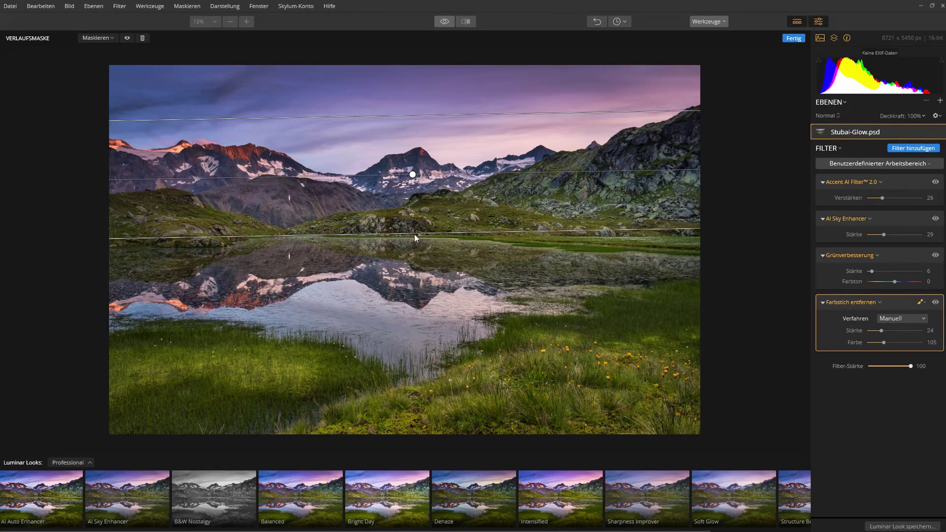
{"action": "left_click", "coordinate": [793, 38]}
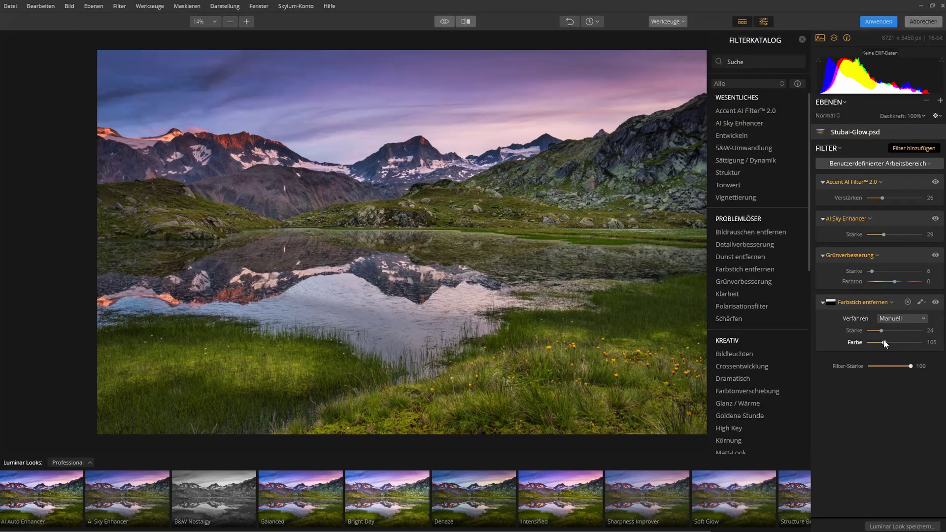
Raise the masked Farbstich entfernen filter's Stärke from 24 to 34.
{"action": "mouse_move", "coordinate": [882, 330]}
{"action": "left_mouse_down"}
{"action": "mouse_move", "coordinate": [908, 329]}
{"action": "mouse_move", "coordinate": [899, 330]}
{"action": "left_mouse_up"}
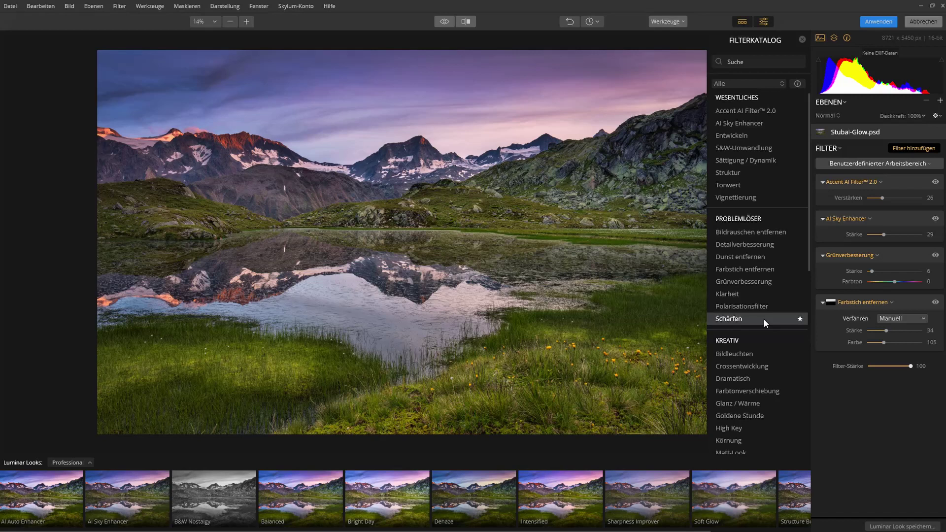
{"action": "scroll", "coordinate": [808, 197], "scroll_direction": "down", "scroll_amount": 1}
{"action": "scroll", "coordinate": [809, 202], "scroll_direction": "down", "scroll_amount": 3}
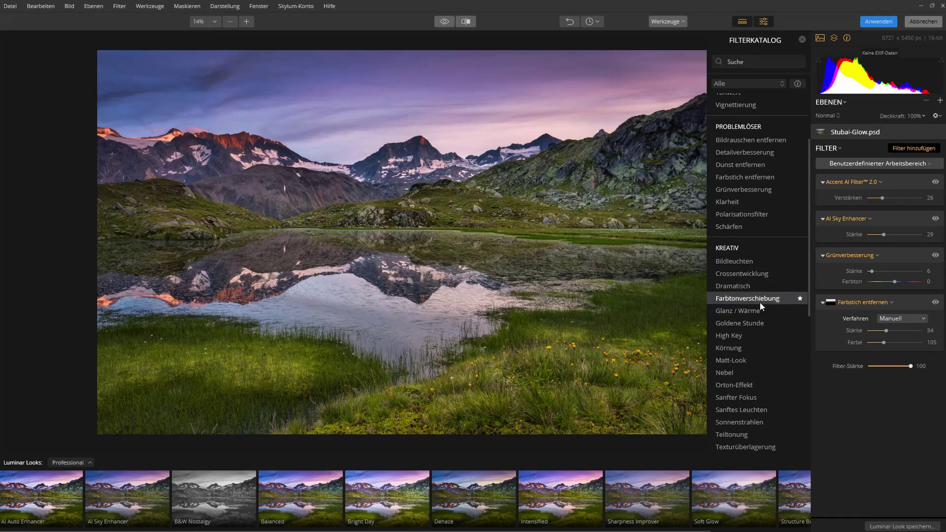
Add Bildleuchten with Stärke about 16, Glätte 57 and Farbtemperatur 19, comparing it on and off.
{"action": "left_click", "coordinate": [821, 303]}
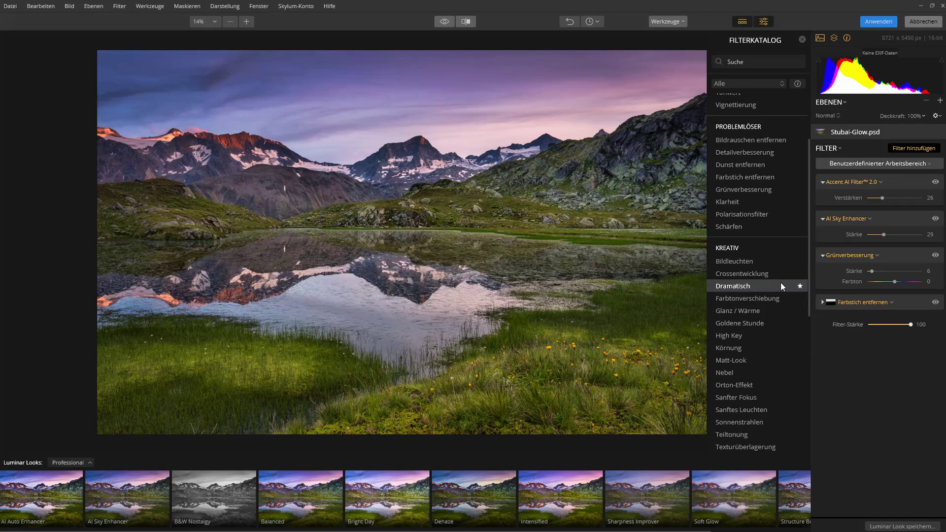
{"action": "left_click", "coordinate": [739, 265]}
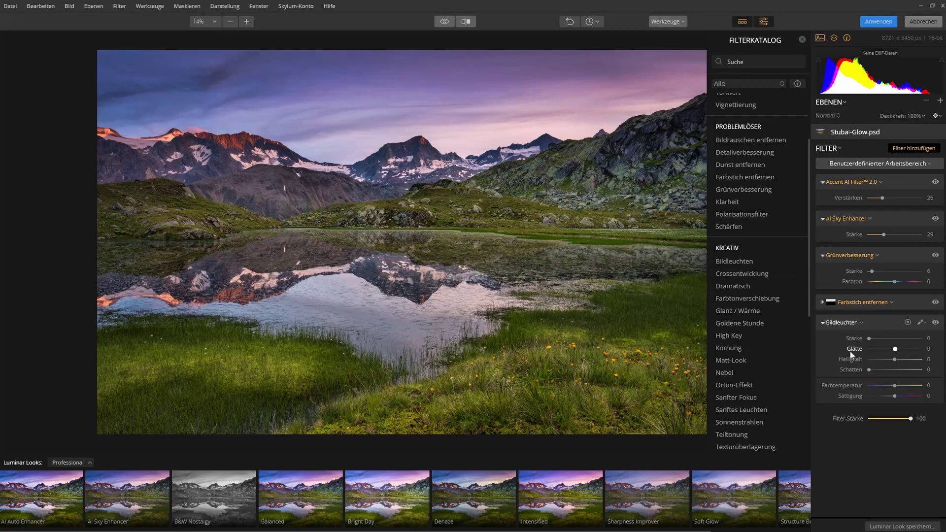
{"action": "left_click_drag", "start_coordinate": [870, 339], "coordinate": [880, 339]}
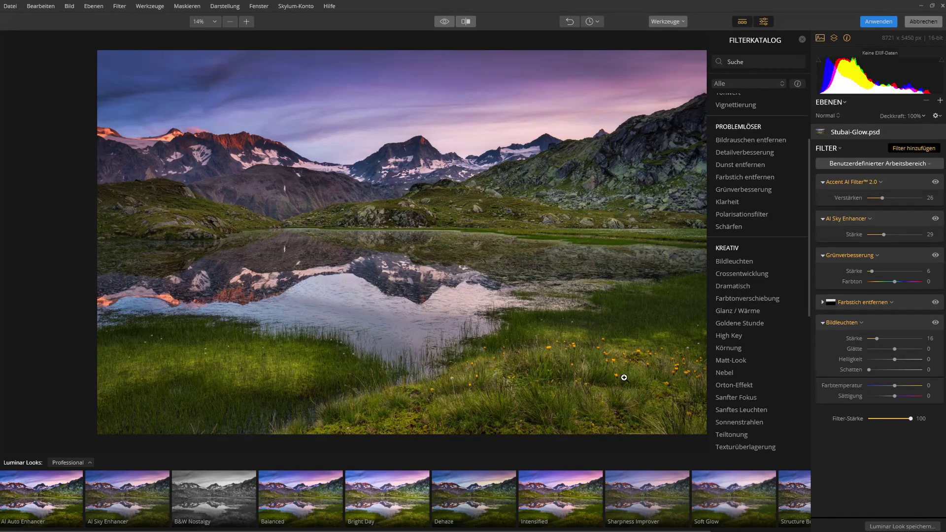
{"action": "left_click_drag", "start_coordinate": [907, 348], "coordinate": [910, 348]}
{"action": "mouse_move", "coordinate": [895, 385]}
{"action": "left_mouse_down"}
{"action": "mouse_move", "coordinate": [908, 385]}
{"action": "mouse_move", "coordinate": [890, 387]}
{"action": "mouse_move", "coordinate": [897, 388]}
{"action": "left_mouse_up"}
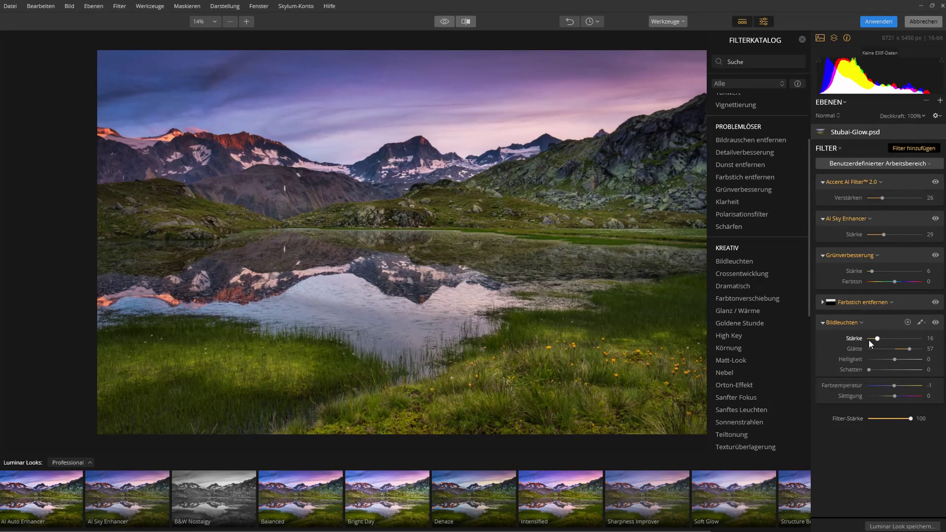
{"action": "left_click", "coordinate": [933, 324]}
{"action": "left_click", "coordinate": [933, 324]}
{"action": "left_click", "coordinate": [822, 323]}
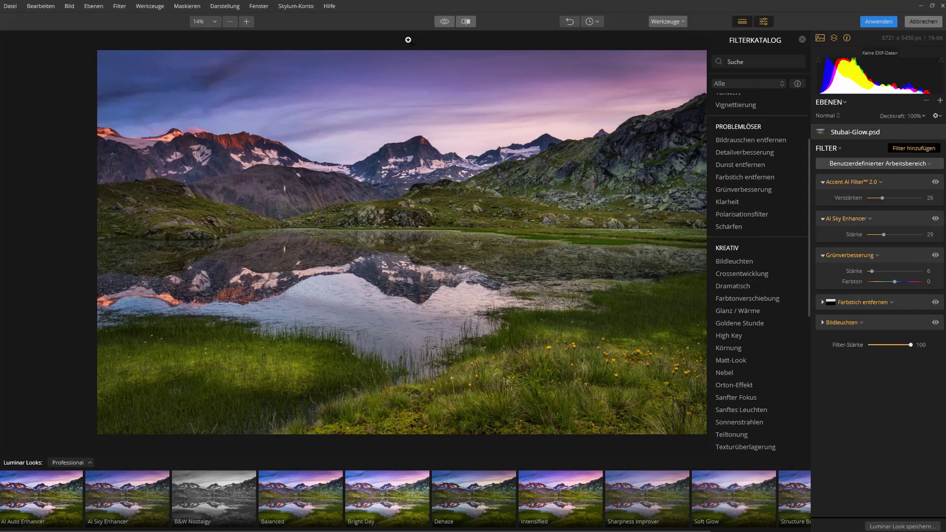
Compare the original and edited lake photo with the before/after eye preview.
{"action": "left_click", "coordinate": [445, 22]}
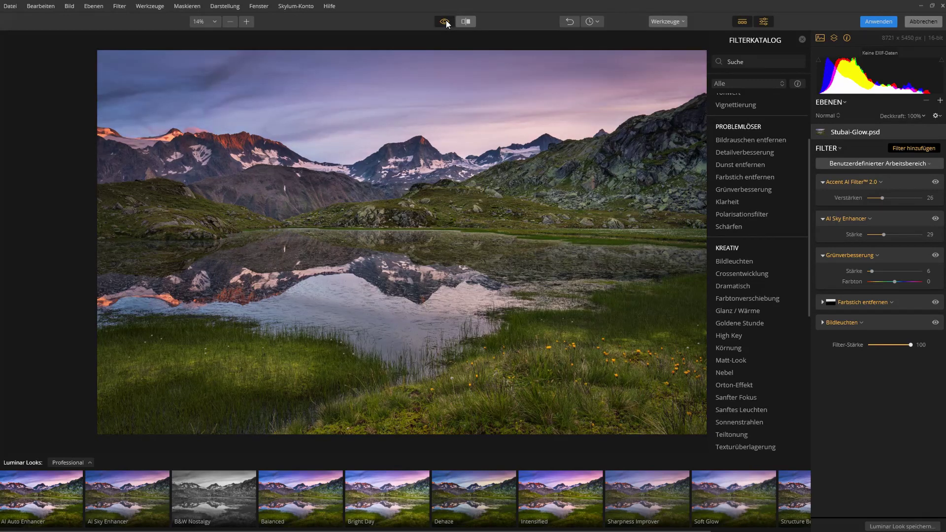
{"action": "left_click", "coordinate": [445, 21]}
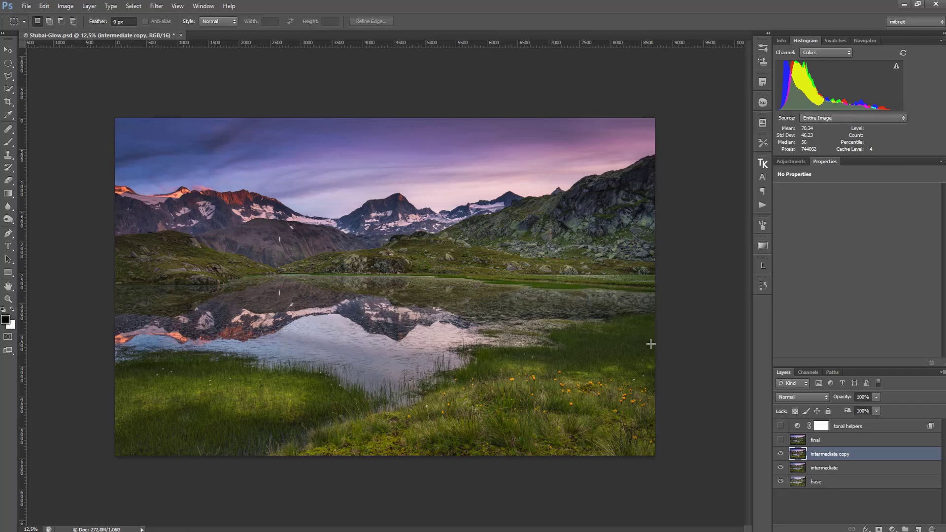
Duplicate the intermediate copy layer and set intermediate copy 2 to Color blend mode.
{"action": "left_click", "coordinate": [781, 453]}
{"action": "left_click", "coordinate": [781, 453]}
{"action": "key", "text": "ctrl+j"}
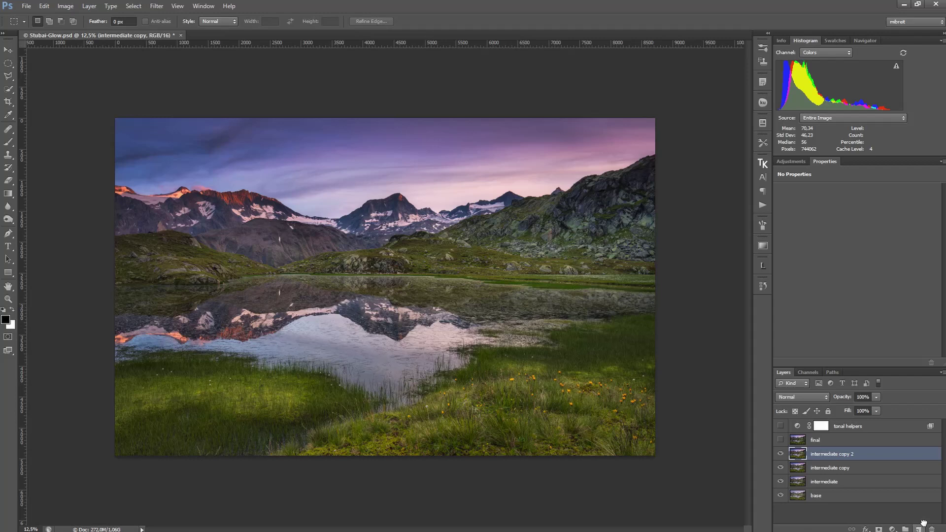
{"action": "left_click", "coordinate": [812, 398]}
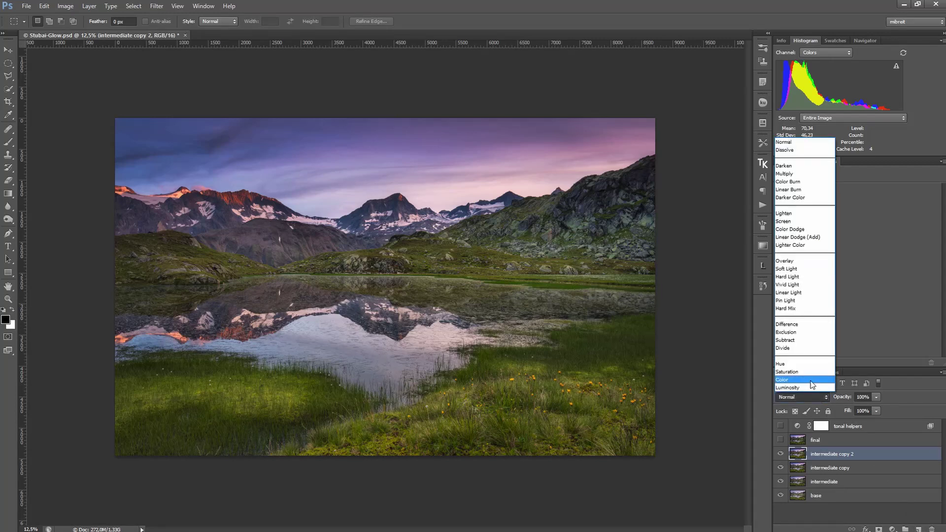
{"action": "left_click", "coordinate": [808, 386]}
Set intermediate copy to Luminosity mode and add white layer masks to both copy layers.
{"action": "left_click", "coordinate": [826, 467]}
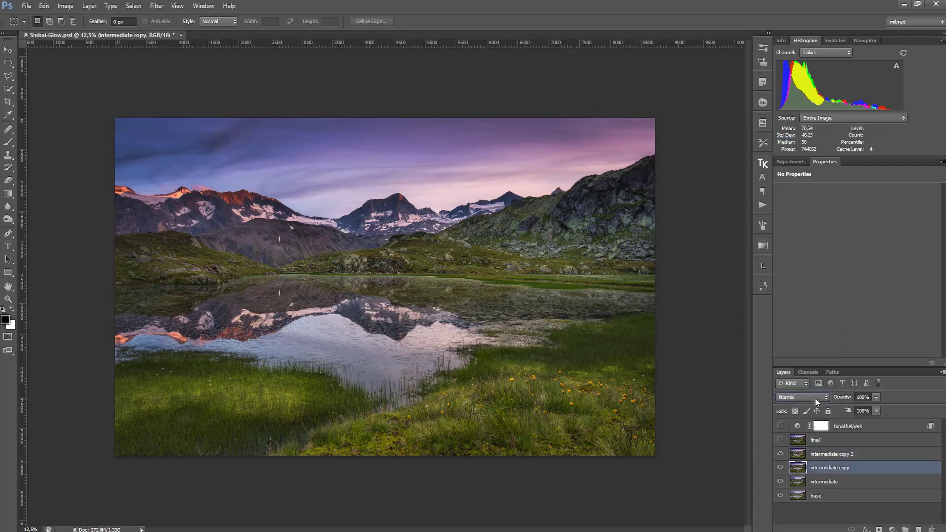
{"action": "left_click", "coordinate": [815, 398]}
{"action": "left_click", "coordinate": [808, 387]}
{"action": "left_click", "coordinate": [879, 529]}
{"action": "left_click", "coordinate": [847, 454]}
{"action": "left_click", "coordinate": [879, 529]}
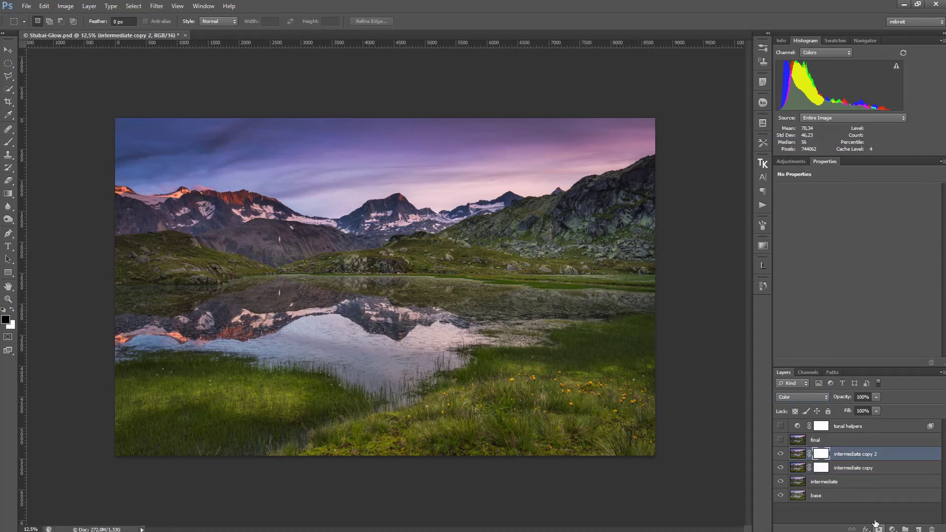
Toggle both copy layers to compare, then target the intermediate copy mask with the Gradient tool.
{"action": "left_click", "coordinate": [781, 454]}
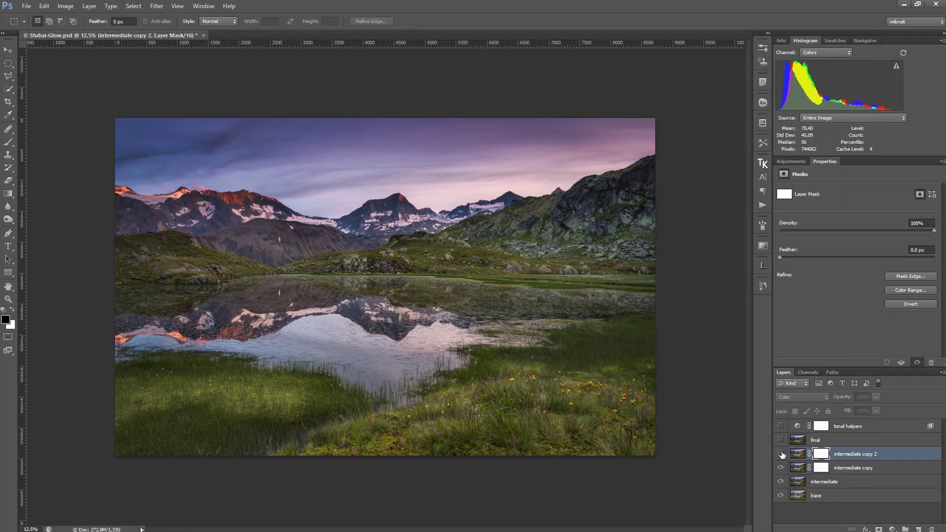
{"action": "left_click", "coordinate": [780, 454]}
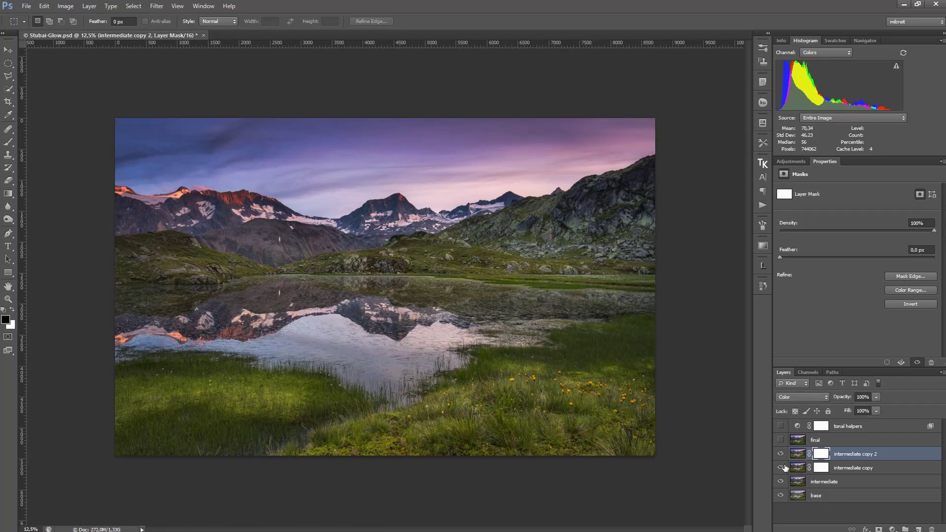
{"action": "left_click", "coordinate": [781, 467]}
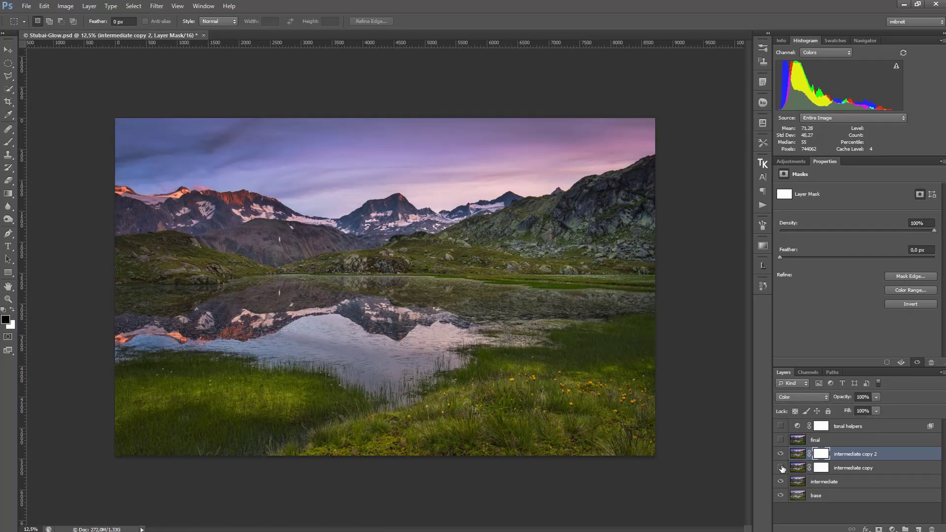
{"action": "left_click", "coordinate": [781, 468]}
{"action": "left_click", "coordinate": [821, 468]}
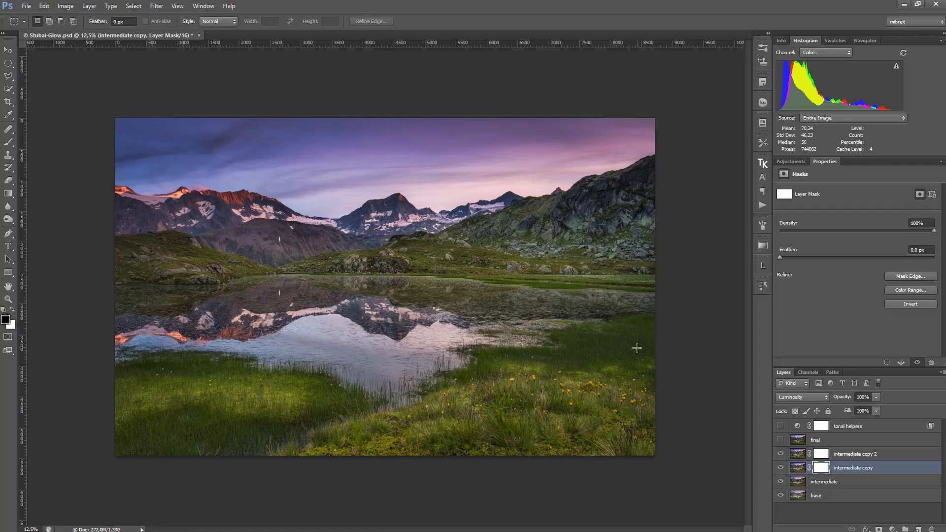
{"action": "left_click", "coordinate": [8, 194]}
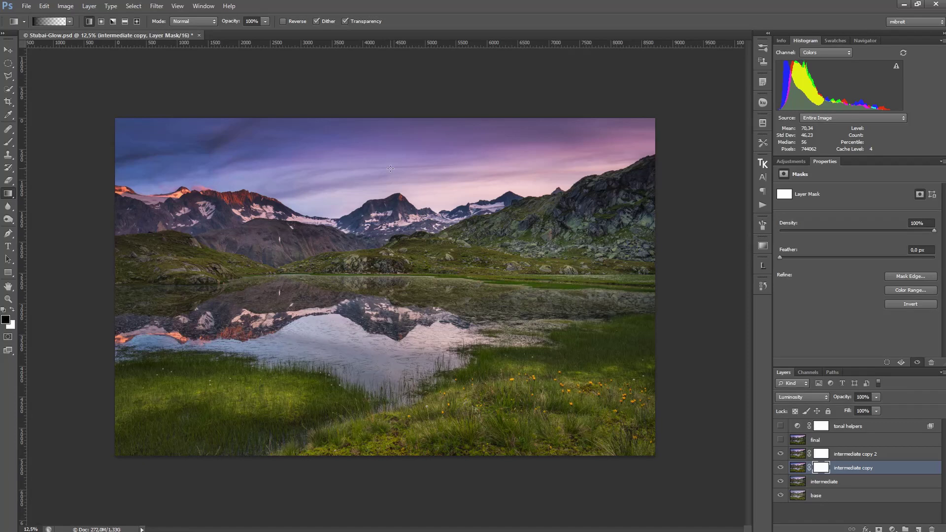
Draw a 50% gradient on the intermediate copy mask from the sky down to the lake.
{"action": "key", "text": "5"}
{"action": "left_click_drag", "start_coordinate": [370, 141], "coordinate": [369, 285]}
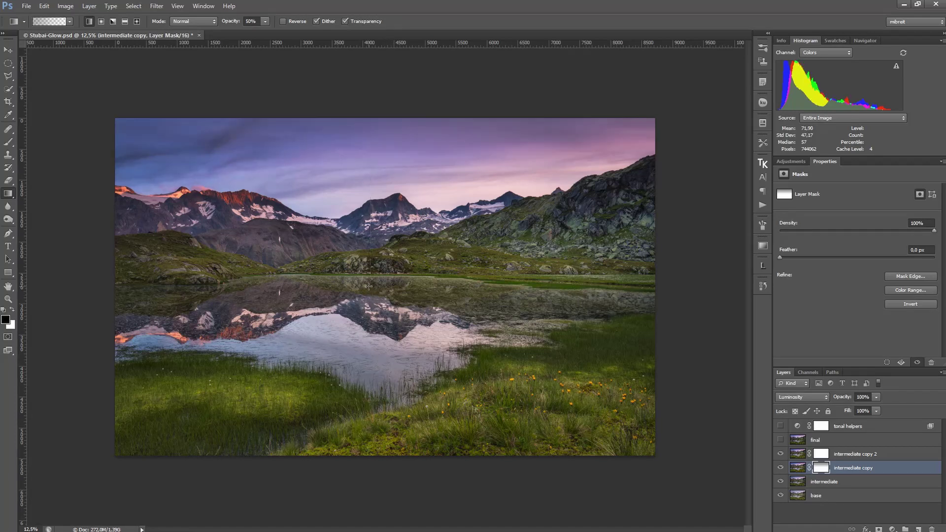
{"action": "left_click", "coordinate": [780, 467]}
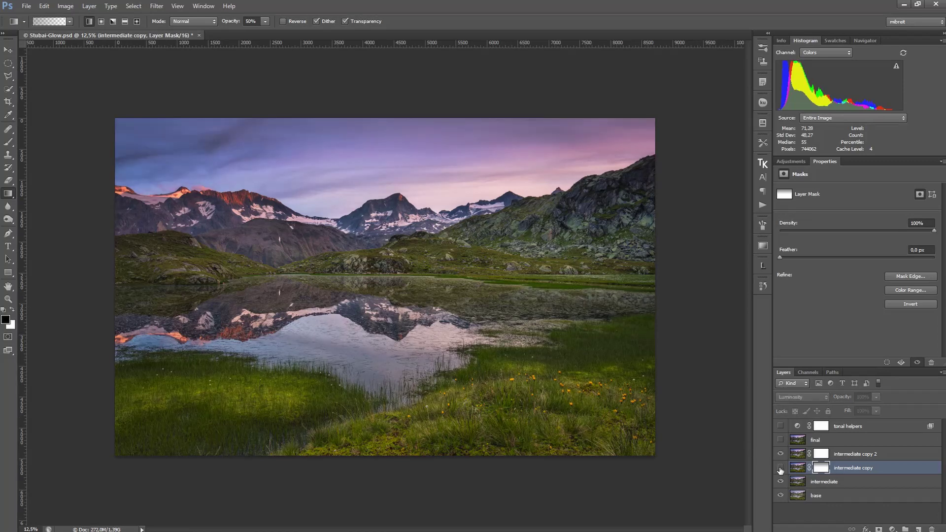
{"action": "left_click", "coordinate": [779, 468]}
{"action": "left_click", "coordinate": [780, 453]}
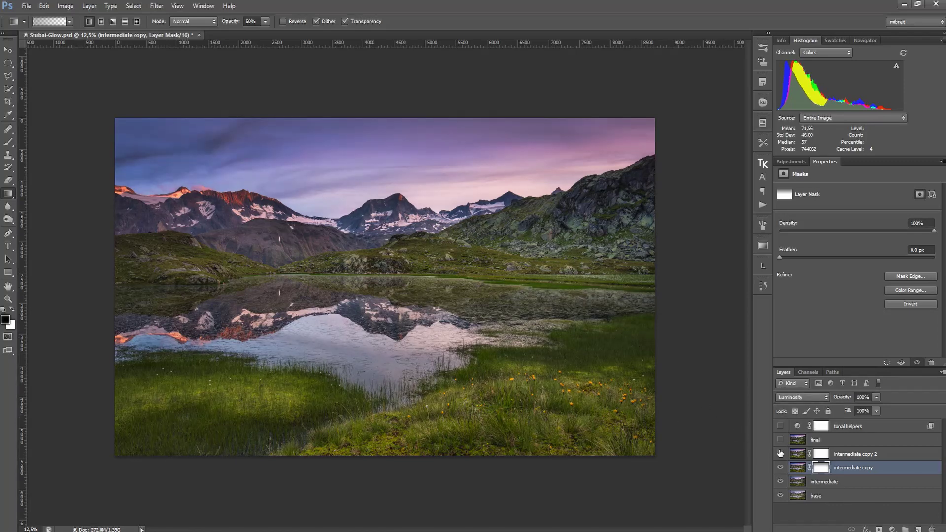
{"action": "left_click", "coordinate": [779, 453]}
Softly paint the intermediate copy 2 mask over sky and lake with a 949-pixel brush at 10%.
{"action": "left_click", "coordinate": [821, 454]}
{"action": "key", "text": "b"}
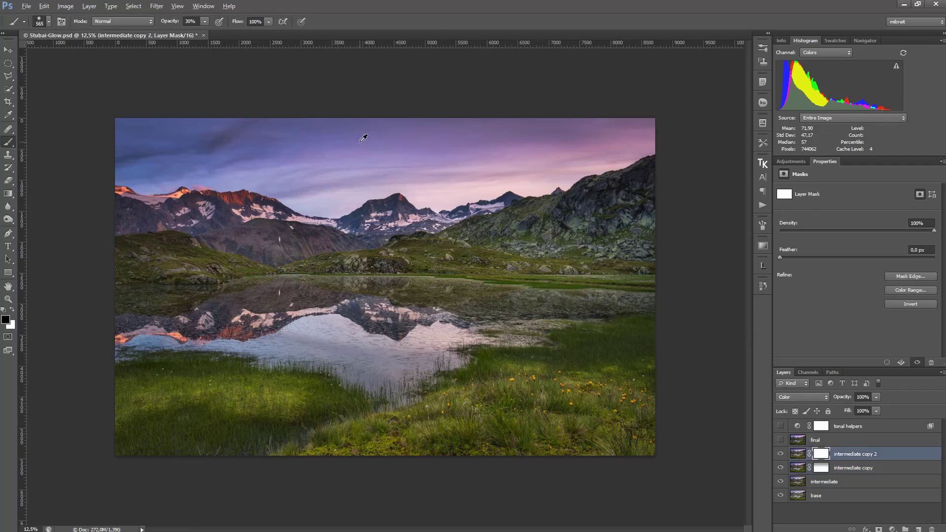
{"action": "right_click", "coordinate": [367, 141], "text": "alt"}
{"action": "key", "text": "1"}
{"action": "mouse_move", "coordinate": [292, 142]}
{"action": "left_mouse_down"}
{"action": "mouse_move", "coordinate": [464, 153]}
{"action": "mouse_move", "coordinate": [270, 139]}
{"action": "mouse_move", "coordinate": [472, 139]}
{"action": "left_mouse_up"}
{"action": "left_click_drag", "start_coordinate": [497, 285], "coordinate": [517, 279]}
{"action": "left_click", "coordinate": [780, 481], "text": "alt"}
{"action": "left_click", "coordinate": [782, 482], "text": "alt"}
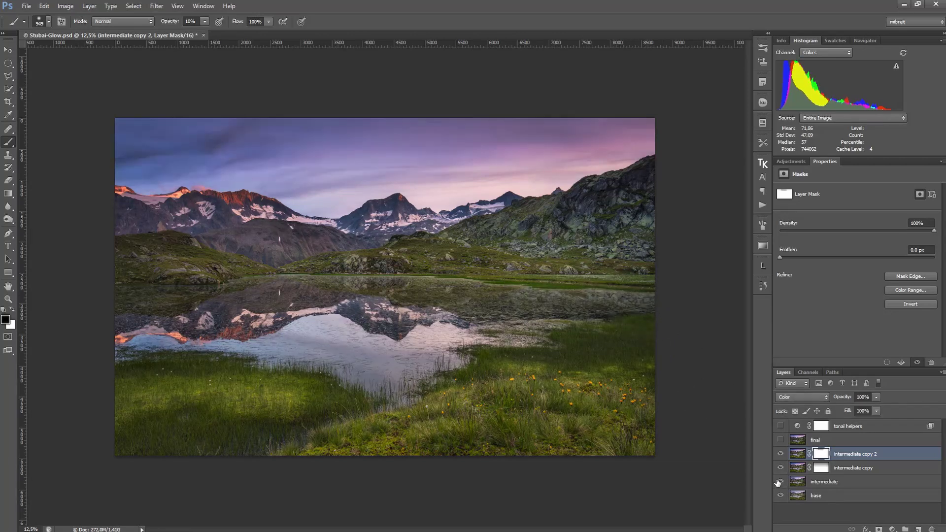
{"action": "left_click", "coordinate": [780, 453]}
Paint both masks over the foreground grass at 20% opacity, using a 1461-pixel brush on intermediate copy.
{"action": "key", "text": "2"}
{"action": "mouse_move", "coordinate": [132, 397]}
{"action": "left_mouse_down"}
{"action": "mouse_move", "coordinate": [307, 400]}
{"action": "mouse_move", "coordinate": [229, 394]}
{"action": "mouse_move", "coordinate": [320, 390]}
{"action": "mouse_move", "coordinate": [402, 419]}
{"action": "mouse_move", "coordinate": [485, 396]}
{"action": "mouse_move", "coordinate": [618, 386]}
{"action": "mouse_move", "coordinate": [518, 373]}
{"action": "mouse_move", "coordinate": [681, 360]}
{"action": "mouse_move", "coordinate": [746, 434]}
{"action": "left_mouse_up"}
{"action": "key", "text": "shift+plus"}
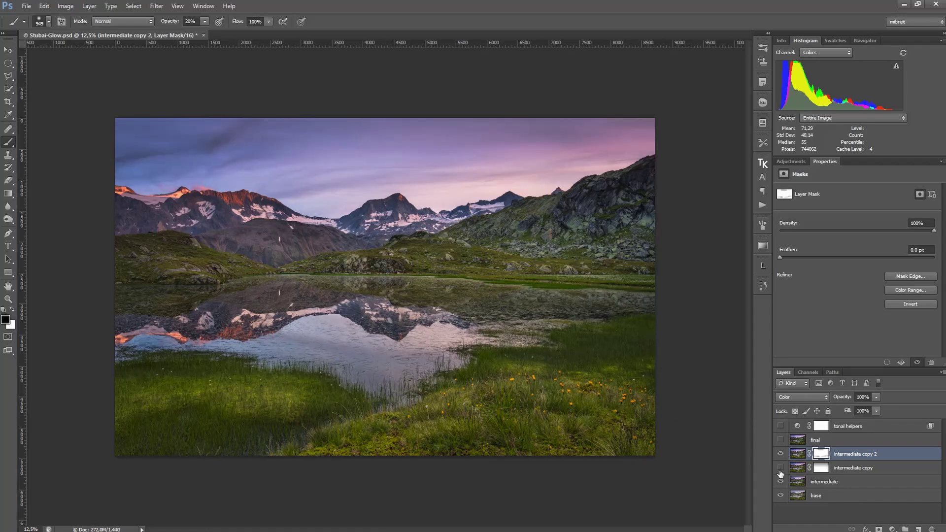
{"action": "left_click", "coordinate": [814, 468]}
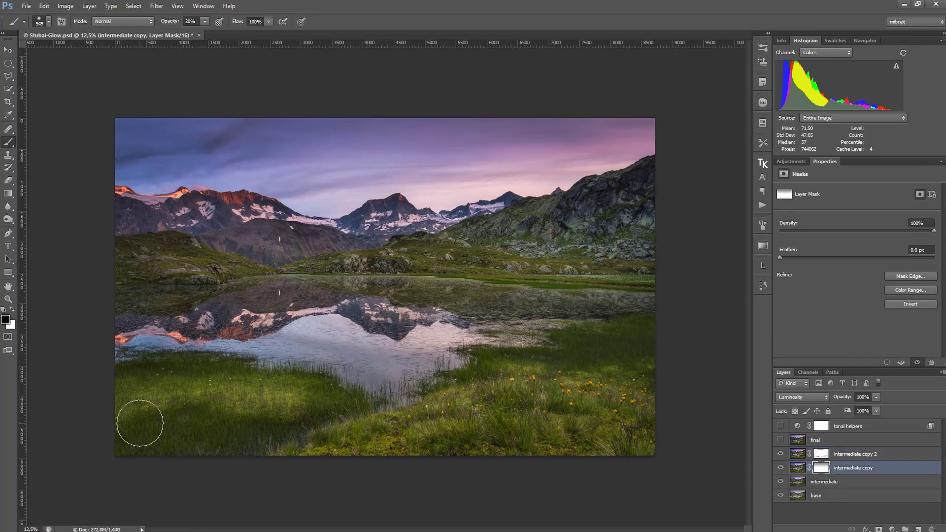
{"action": "key", "text": "bracketright"}
{"action": "key", "text": "bracketright"}
{"action": "key", "text": "bracketright"}
{"action": "key", "text": "bracketright"}
{"action": "mouse_move", "coordinate": [133, 437]}
{"action": "left_mouse_down"}
{"action": "mouse_move", "coordinate": [291, 446]}
{"action": "mouse_move", "coordinate": [141, 430]}
{"action": "mouse_move", "coordinate": [149, 407]}
{"action": "mouse_move", "coordinate": [353, 441]}
{"action": "left_mouse_up"}
{"action": "left_click", "coordinate": [780, 481], "text": "alt"}
{"action": "left_click", "coordinate": [780, 481], "text": "alt"}
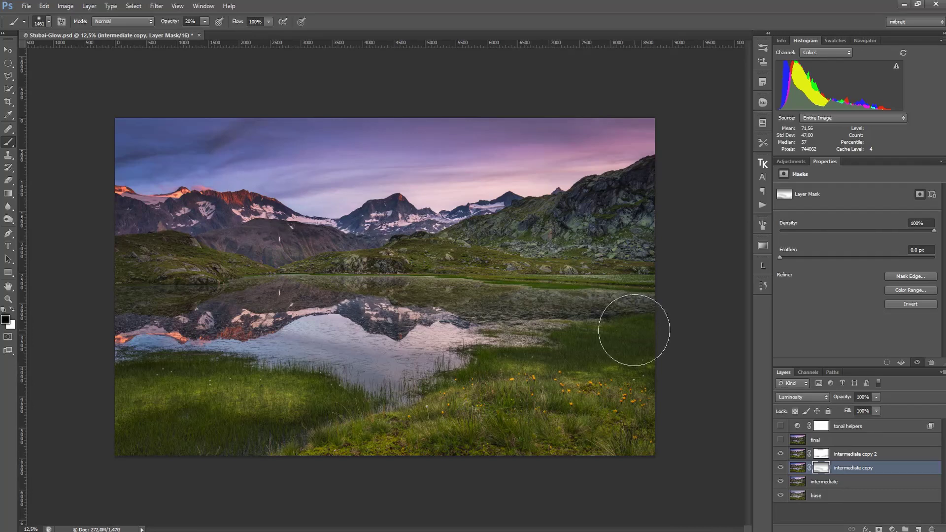
Add a new Layer 1 above intermediate copy 2 and set it to Soft Light.
{"action": "left_click", "coordinate": [901, 454]}
{"action": "key", "text": "ctrl+shift+alt+n"}
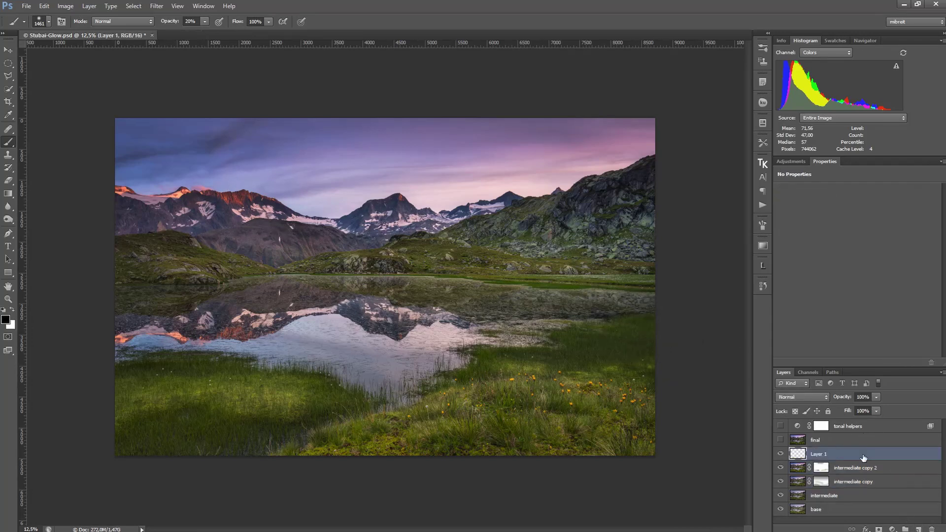
{"action": "left_click", "coordinate": [806, 397]}
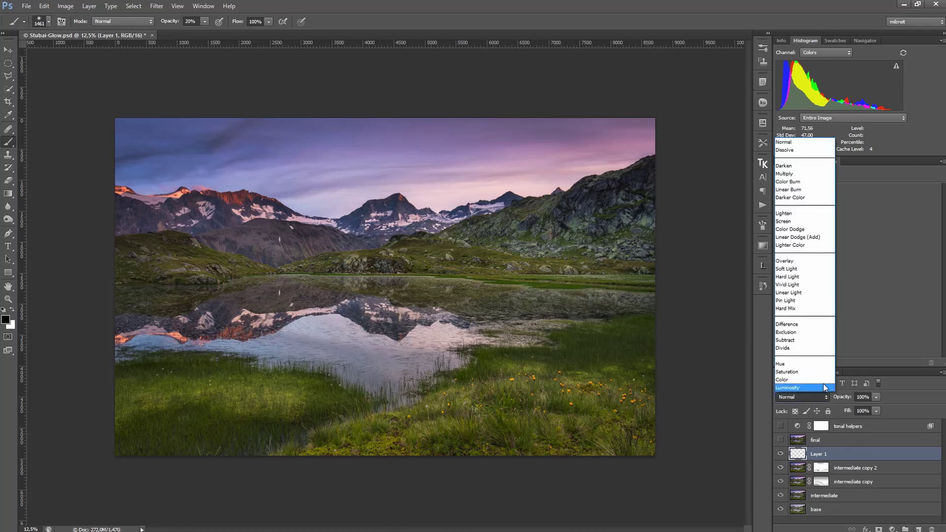
{"action": "left_click", "coordinate": [799, 269]}
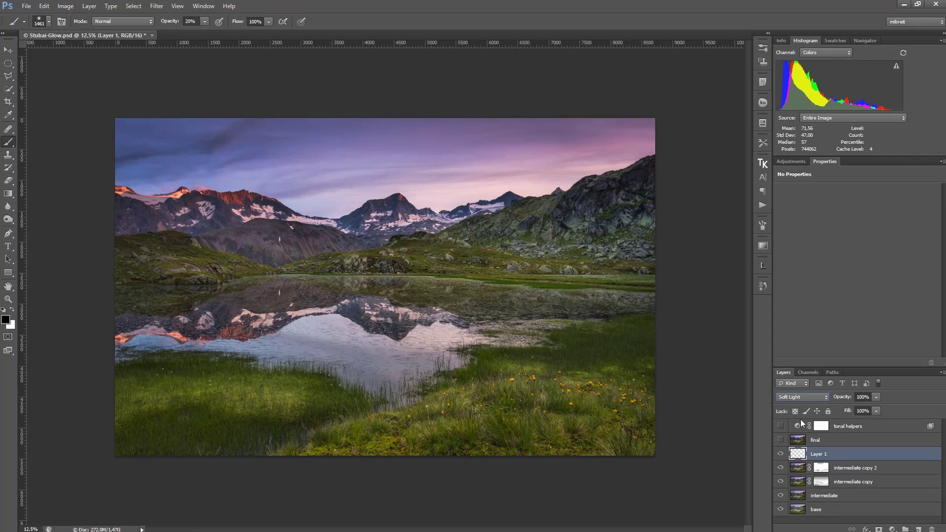
Paint faintly at 10% opacity over the foreground, lake reflection and the sky beyond the left mountain.
{"action": "key", "text": "bracketleft"}
{"action": "key", "text": "bracketleft"}
{"action": "key", "text": "bracketleft"}
{"action": "key", "text": "ctrl+minus"}
{"action": "key", "text": "bracketright"}
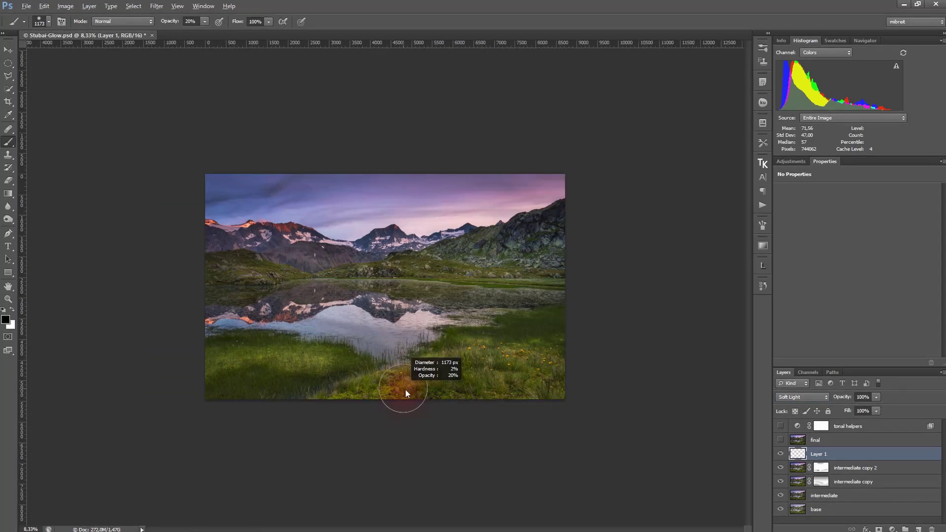
{"action": "key", "text": "1"}
{"action": "mouse_move", "coordinate": [332, 411]}
{"action": "left_mouse_down"}
{"action": "mouse_move", "coordinate": [473, 390]}
{"action": "mouse_move", "coordinate": [494, 376]}
{"action": "mouse_move", "coordinate": [581, 382]}
{"action": "left_mouse_up"}
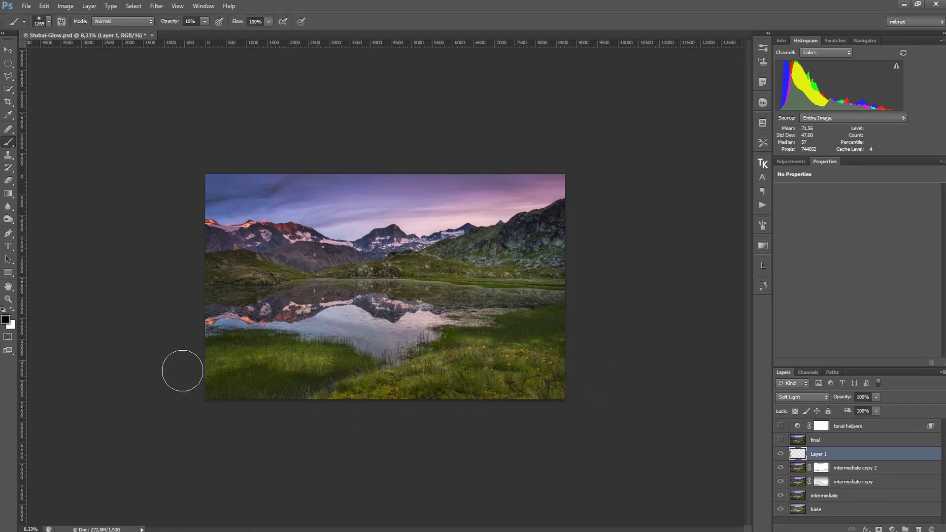
{"action": "mouse_move", "coordinate": [320, 311]}
{"action": "left_mouse_down"}
{"action": "mouse_move", "coordinate": [381, 317]}
{"action": "mouse_move", "coordinate": [350, 316]}
{"action": "left_mouse_up"}
{"action": "left_click_drag", "start_coordinate": [257, 320], "coordinate": [211, 316]}
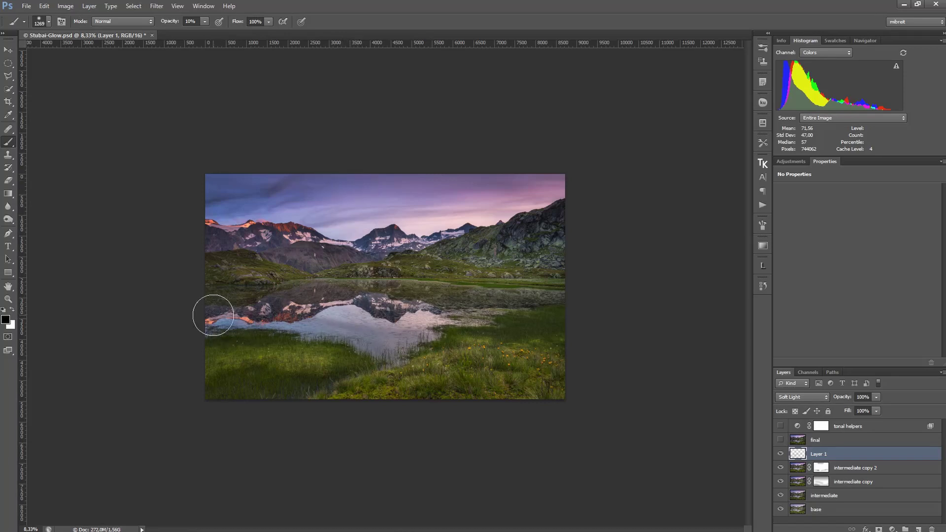
{"action": "right_click", "coordinate": [483, 302], "text": "alt"}
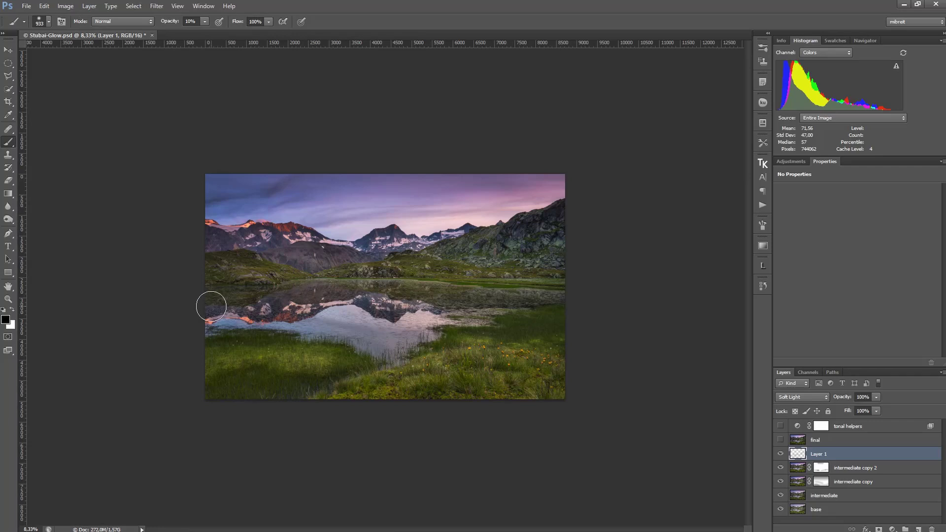
{"action": "mouse_move", "coordinate": [299, 246]}
{"action": "left_mouse_down"}
{"action": "mouse_move", "coordinate": [577, 210]}
{"action": "mouse_move", "coordinate": [552, 196]}
{"action": "left_mouse_up"}
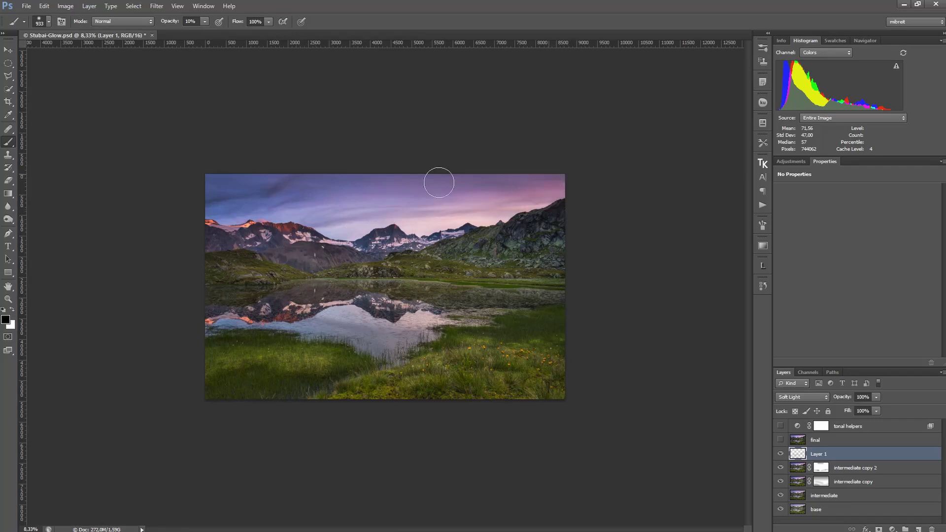